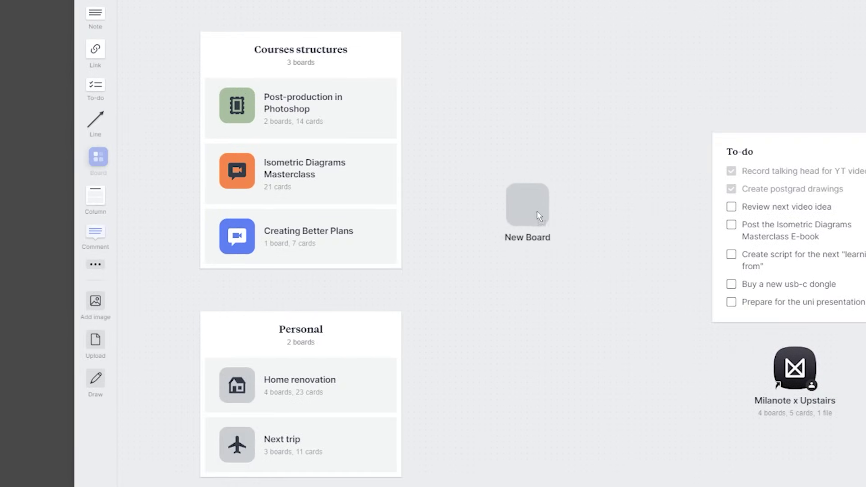
- Name the new board 'Elevation - Inspirations' and open it
type("ion - Inspirations")
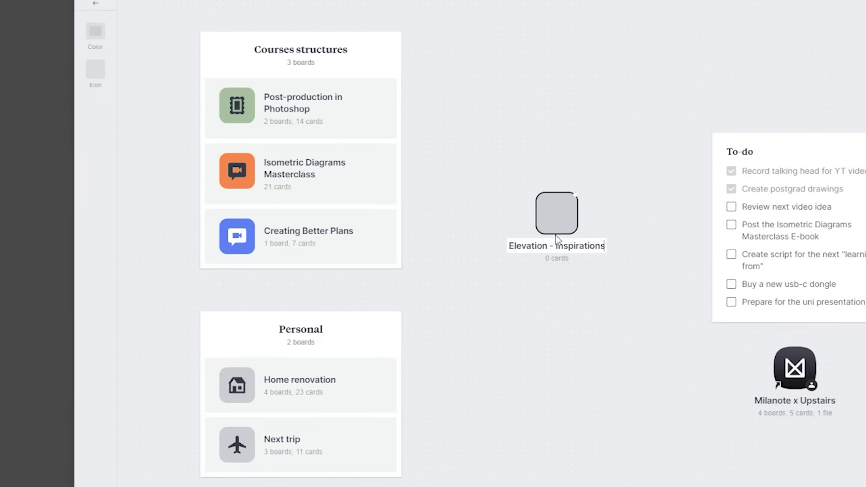
left_click(605, 135)
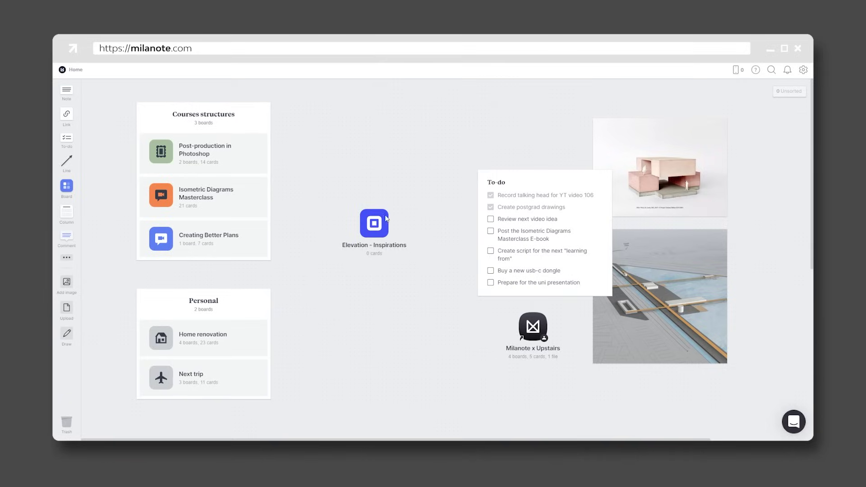
left_click(383, 222)
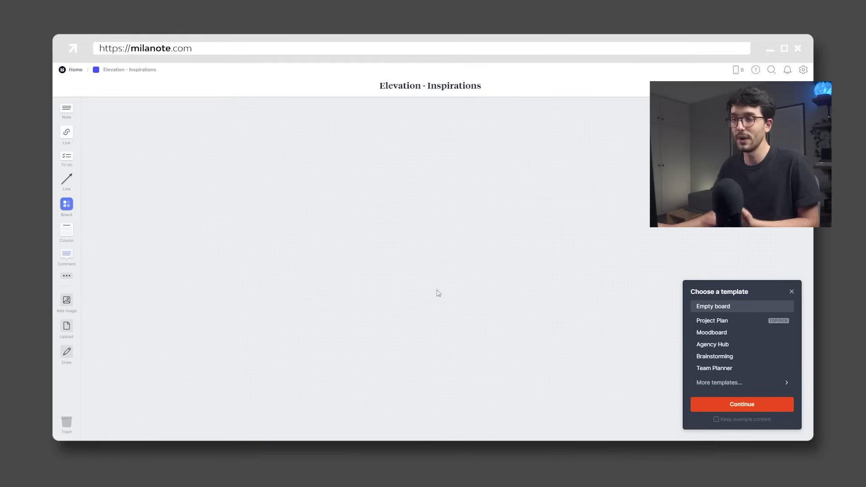
- Preview the Project Plan, Moodboard, Agency Hub, Brainstorming and Team Planner templates
left_click(714, 322)
left_click(721, 333)
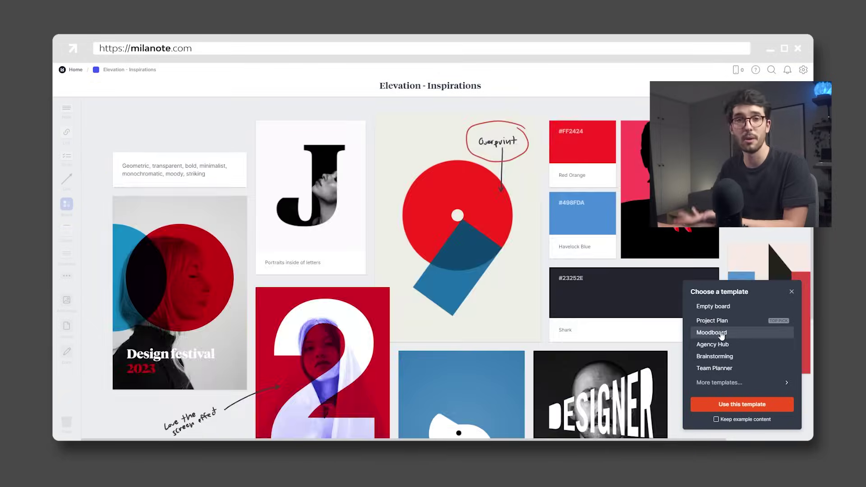
left_click(725, 346)
left_click(723, 358)
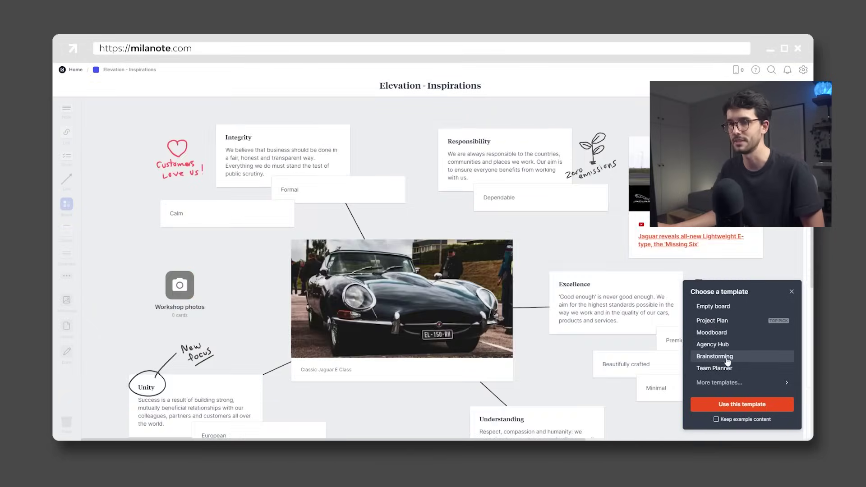
left_click(726, 369)
- Start the board empty and drop in six architectural elevation and section images
left_click(722, 309)
left_click(734, 405)
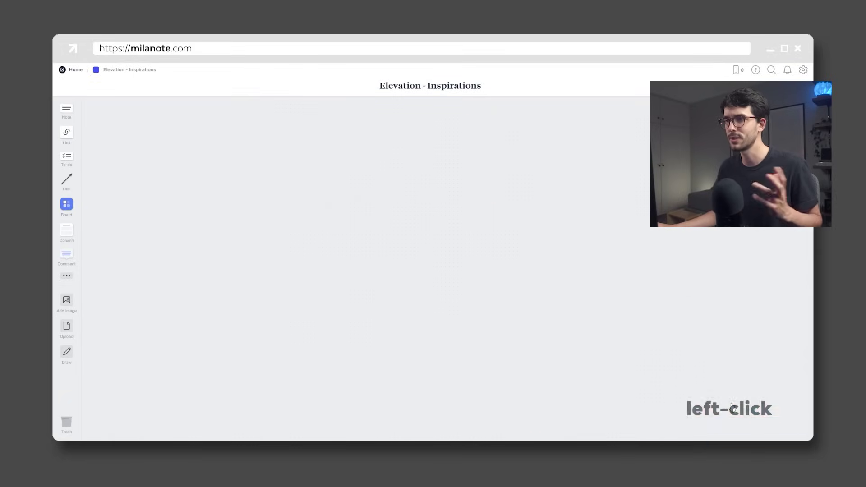
left_click_drag(320, 215, 320, 215)
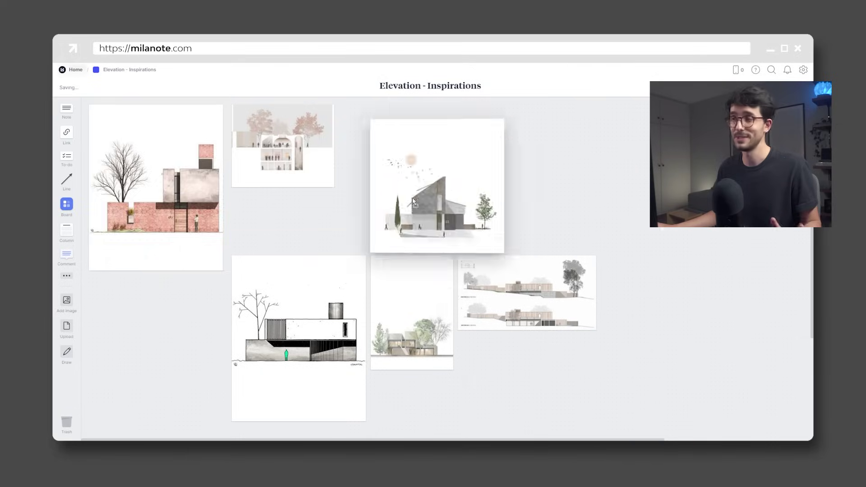
- Shift the first image right, then copy the Pinterest Research Centre landscape collage image
left_click_drag(154, 183, 312, 198)
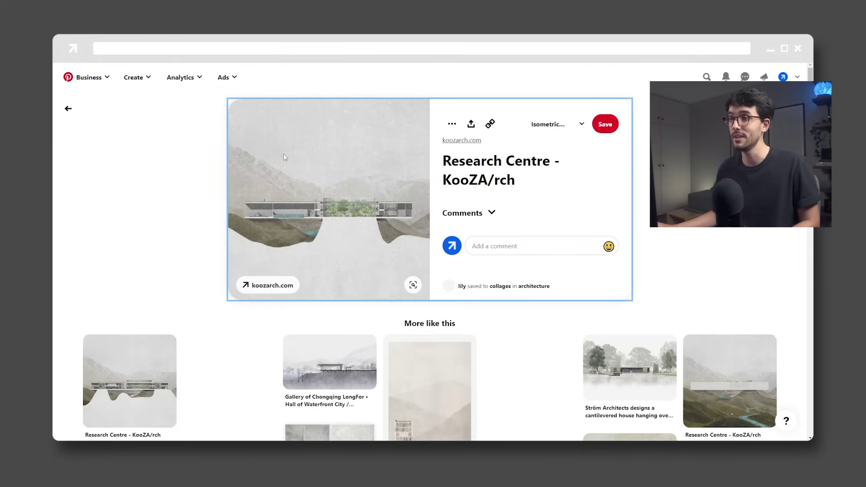
right_click(311, 180)
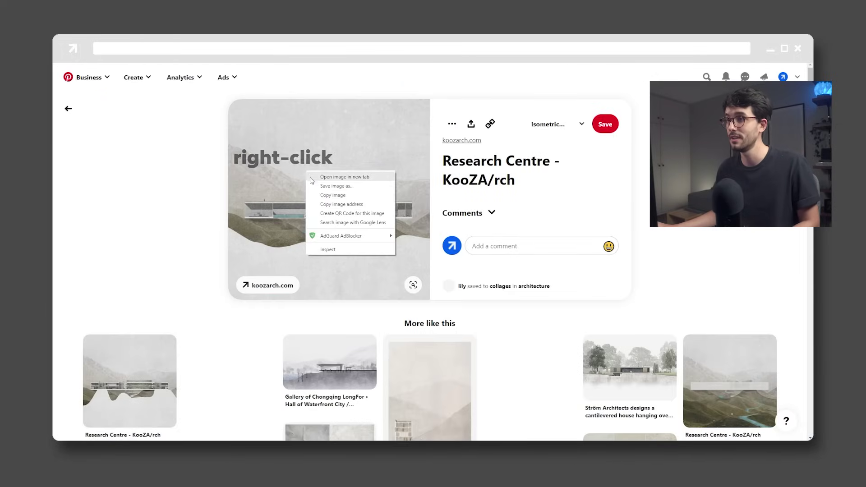
left_click(325, 195)
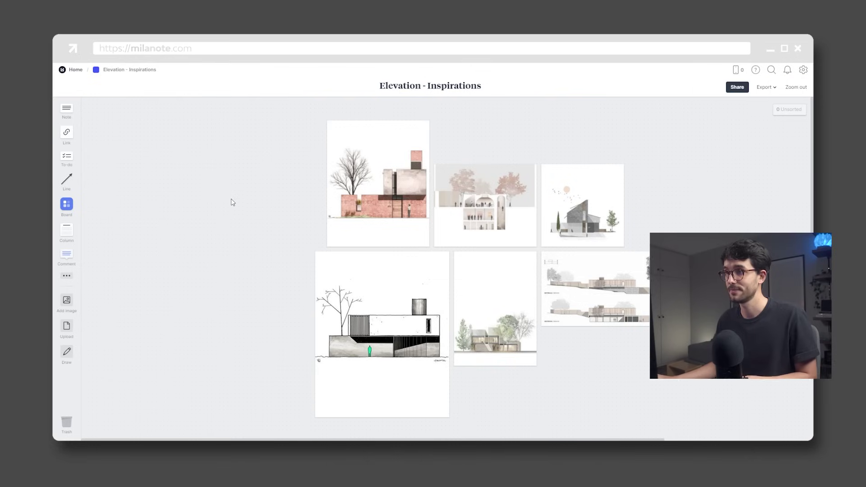
- Paste the landscape collage on the board's left and rearrange the reference images around it
key("ctrl+v")
left_click_drag(698, 186, 204, 213)
left_click_drag(338, 238, 330, 237)
left_click_drag(500, 230, 491, 229)
left_click_drag(673, 200, 370, 228)
mouse_move(271, 252)
left_mouse_down()
mouse_move(274, 308)
mouse_move(275, 266)
left_mouse_up()
- Add a Color card sampled from the brick wall, keep the sketched numbers, and return Home
left_click(67, 276)
left_click_drag(122, 247, 218, 183)
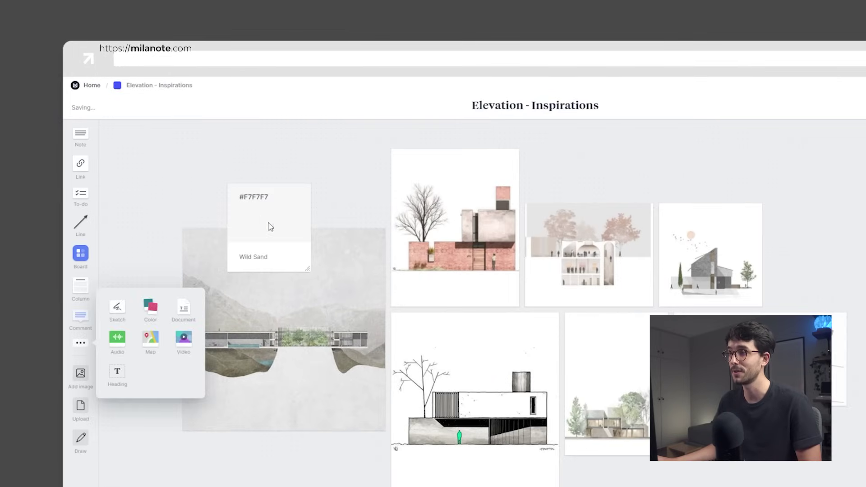
left_click_drag(271, 227, 270, 227)
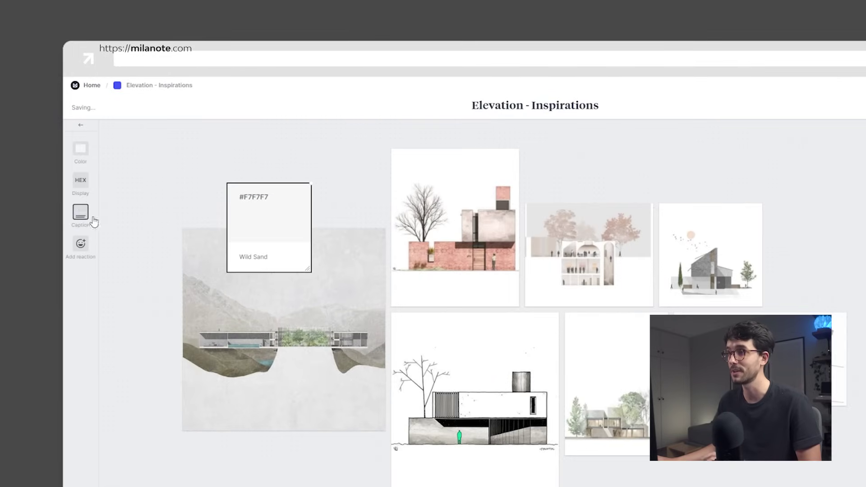
left_click(81, 148)
left_click(446, 260)
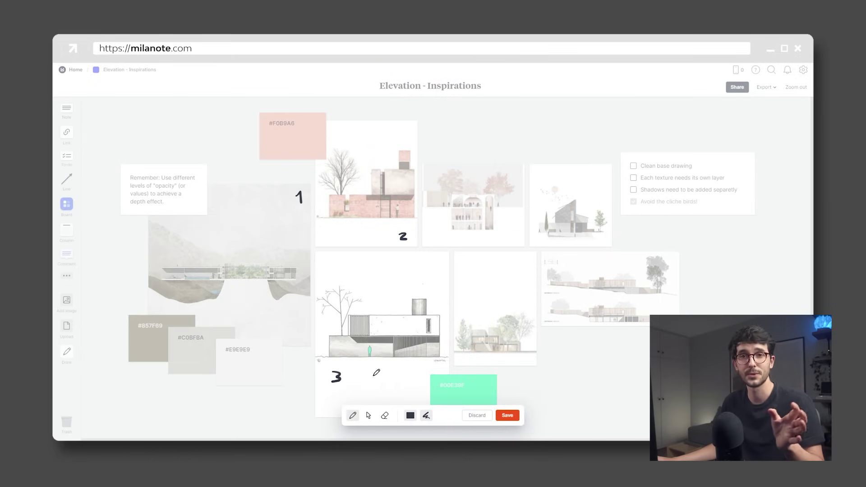
left_click(507, 416)
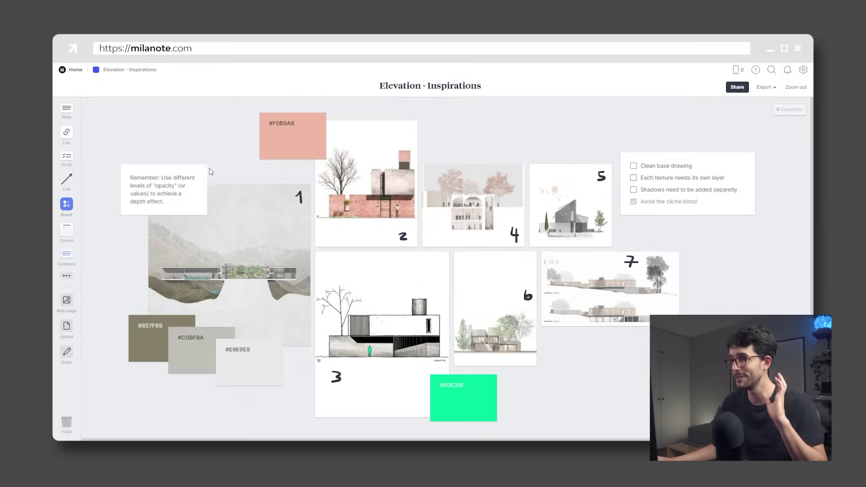
left_click(76, 70)
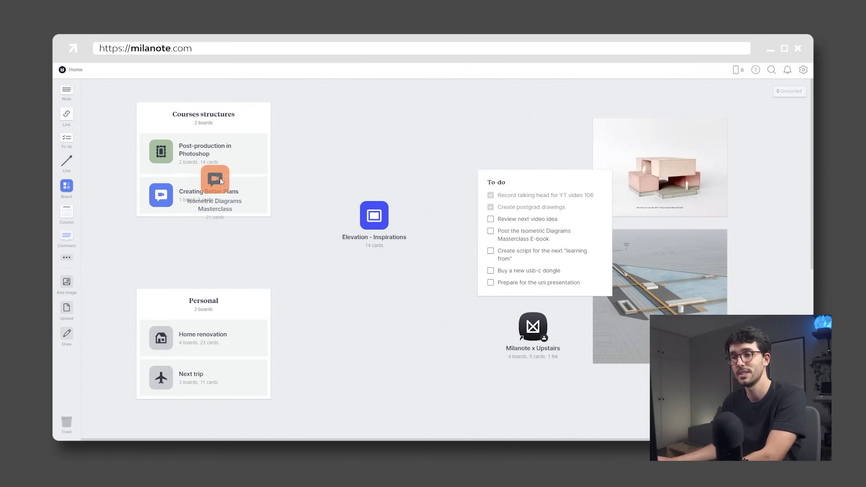
- Move Isometric Diagrams Masterclass into Courses structures, open it, and scroll its modules
left_click_drag(221, 181, 206, 197)
double_click(205, 197)
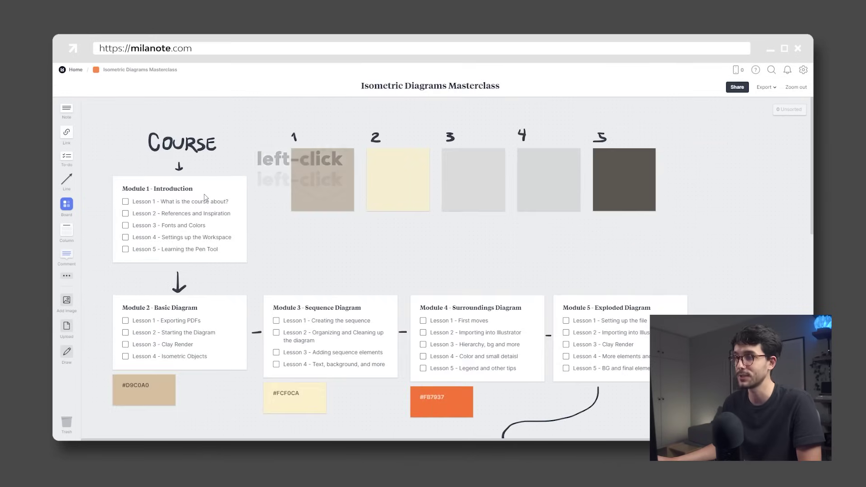
scroll(268, 198, "down", 10)
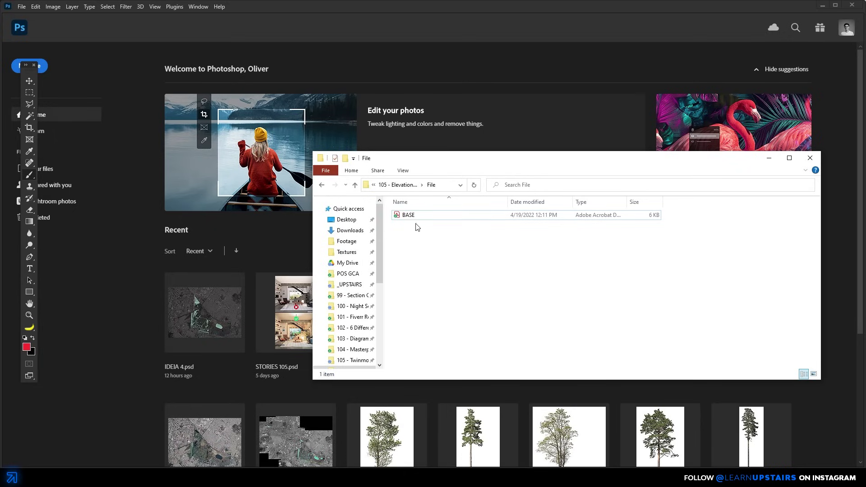
- Open BASE.pdf in Photoshop, importing the page cropped to the Media Box
left_click_drag(414, 220, 280, 219)
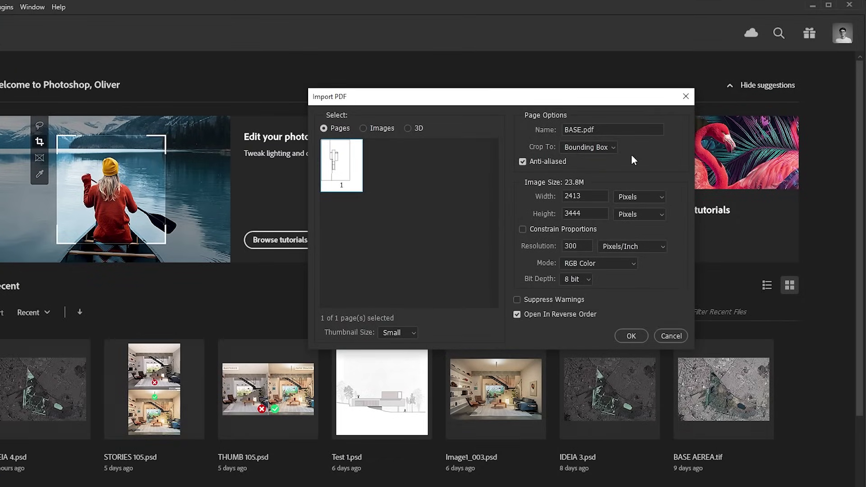
left_click(603, 147)
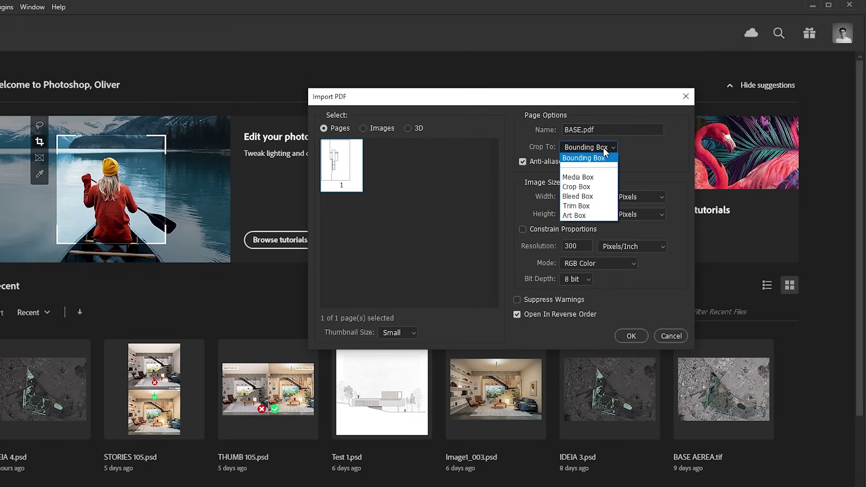
left_click(591, 176)
left_click(631, 336)
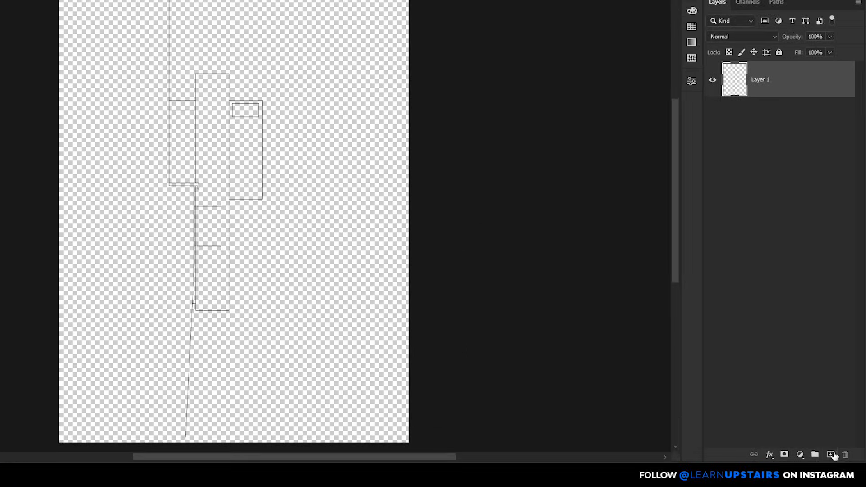
- Create a white-filled Layer 2 beneath the Layer 1 linework, then reach Image > Image Rotation
left_click(831, 455)
key("alt+BackSpace")
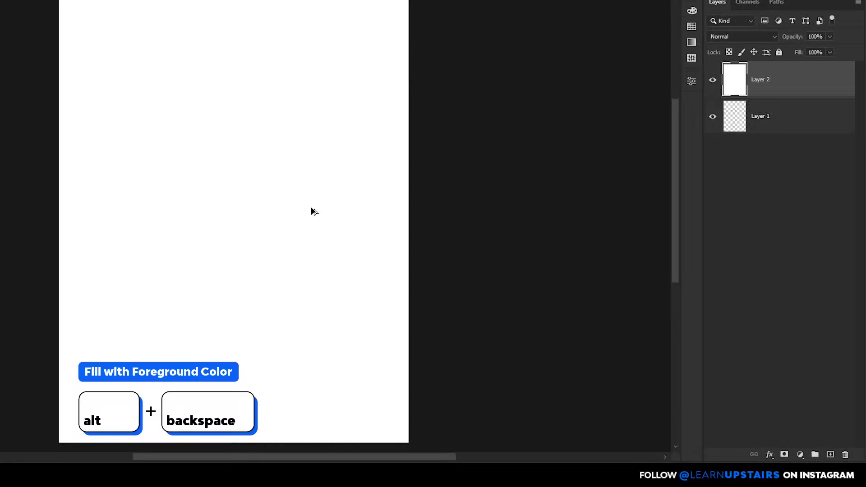
left_click_drag(776, 89, 777, 147)
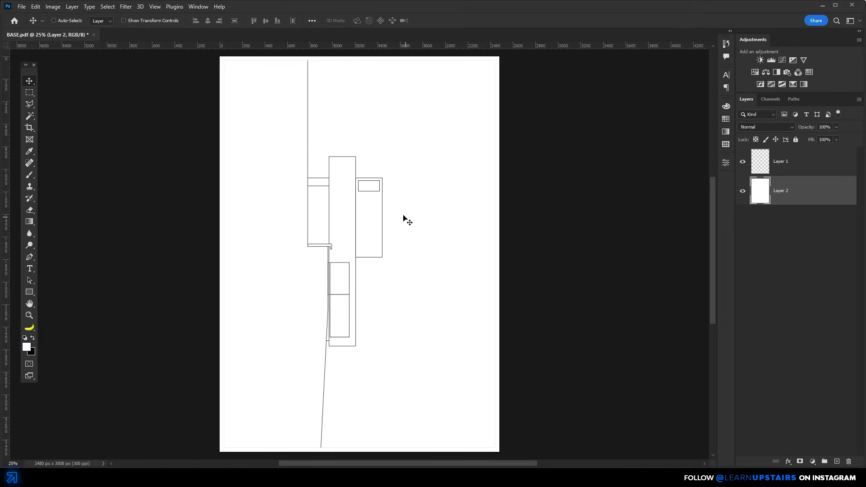
left_click(48, 6)
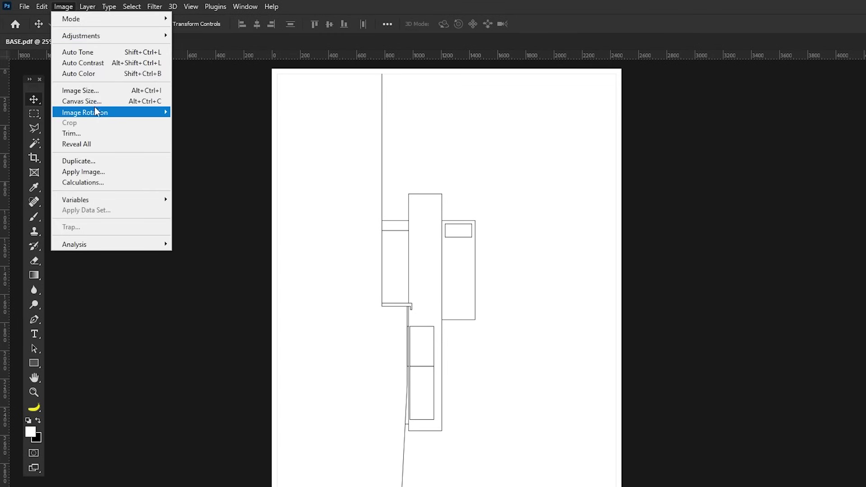
mouse_move(100, 116)
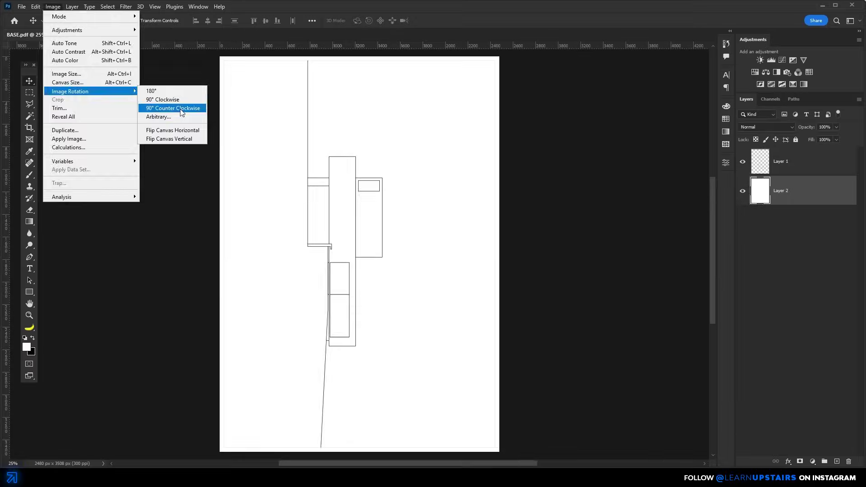
- Rotate the canvas 90° counter-clockwise, then rename Layer 1 to 'BASE' with a blue label
left_click(224, 133)
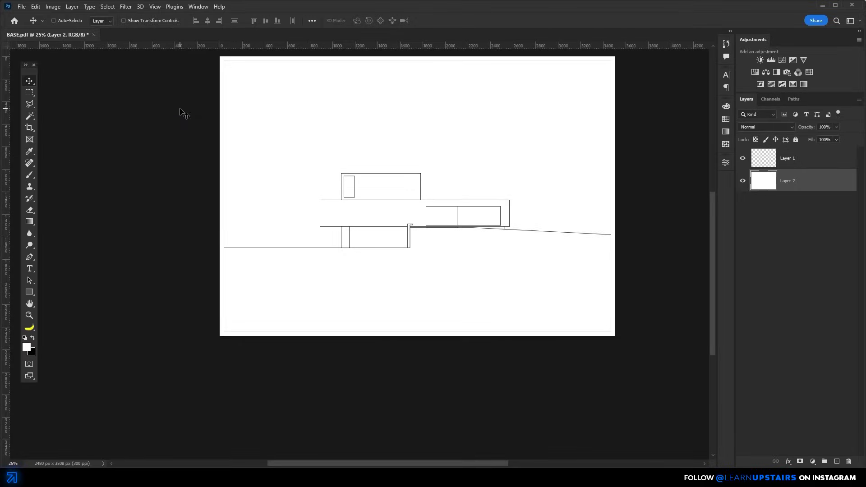
left_click_drag(367, 155, 309, 193)
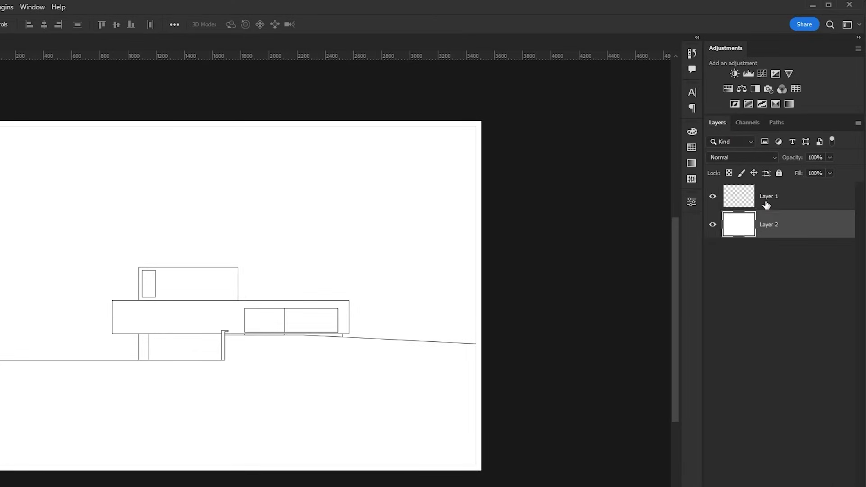
double_click(767, 202)
type("BASE")
key("Return")
right_click(714, 197)
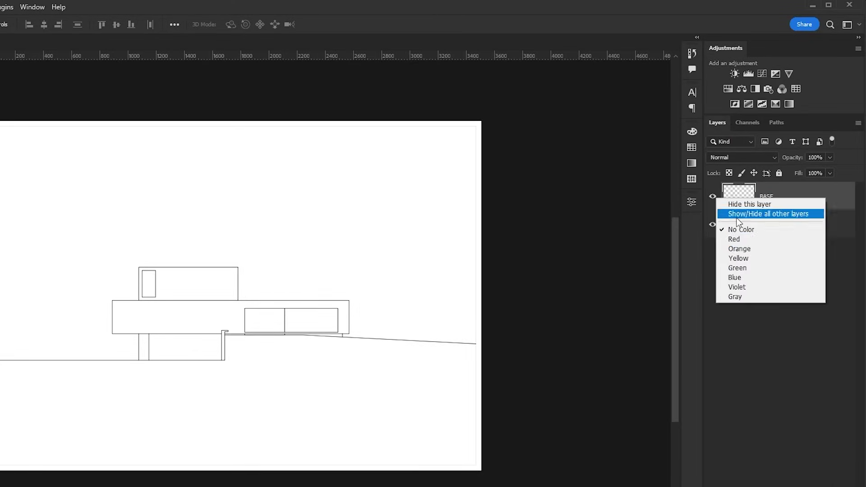
left_click(750, 277)
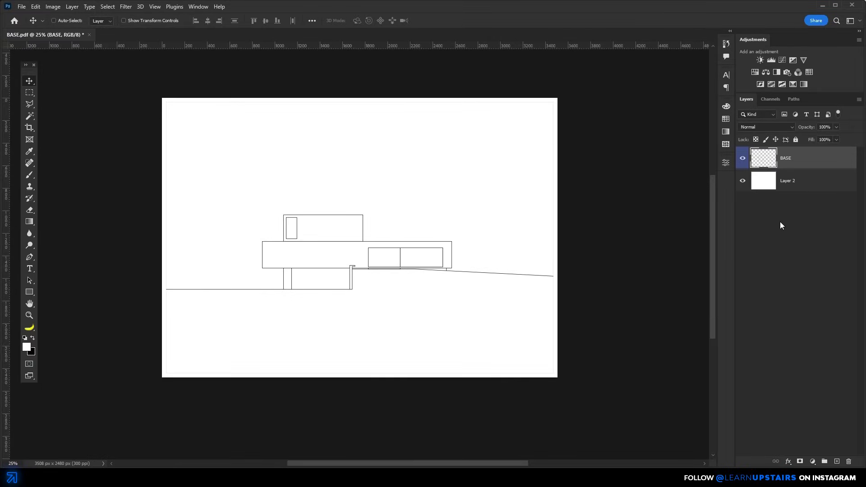
- Add an empty Layer 3 above BASE inside a group named 'Textures'
left_click(837, 461)
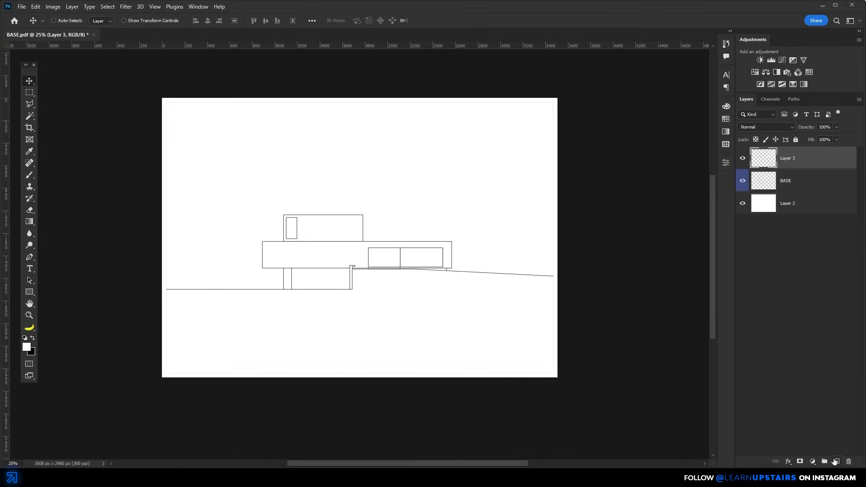
key("ctrl+g")
double_click(777, 153)
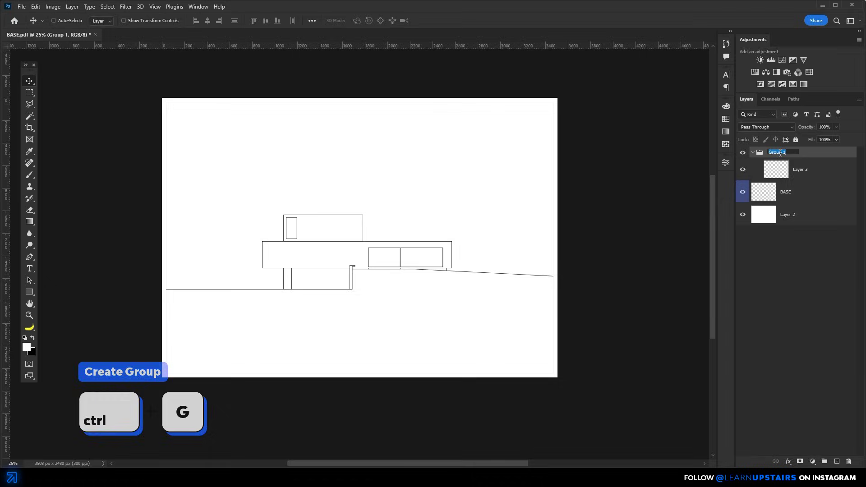
type("Textures")
key("Return")
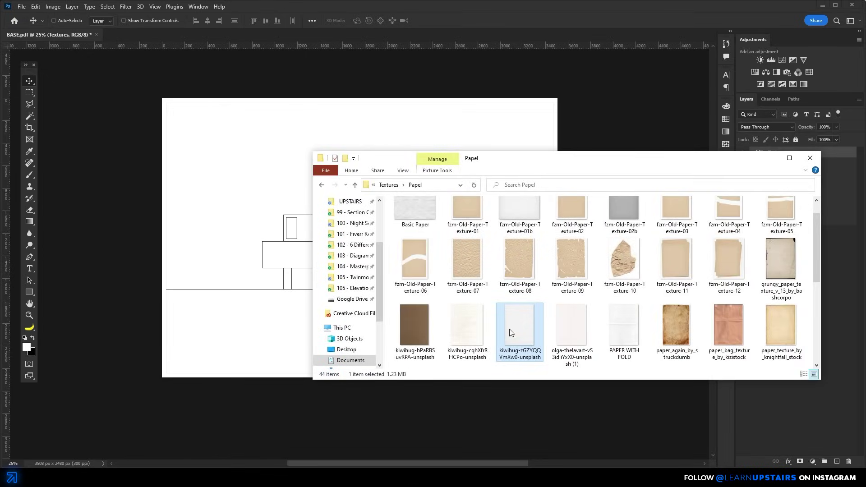
- Place the white paper texture, rotated -90° to landscape, as a hidden top layer
left_click_drag(510, 333, 293, 273)
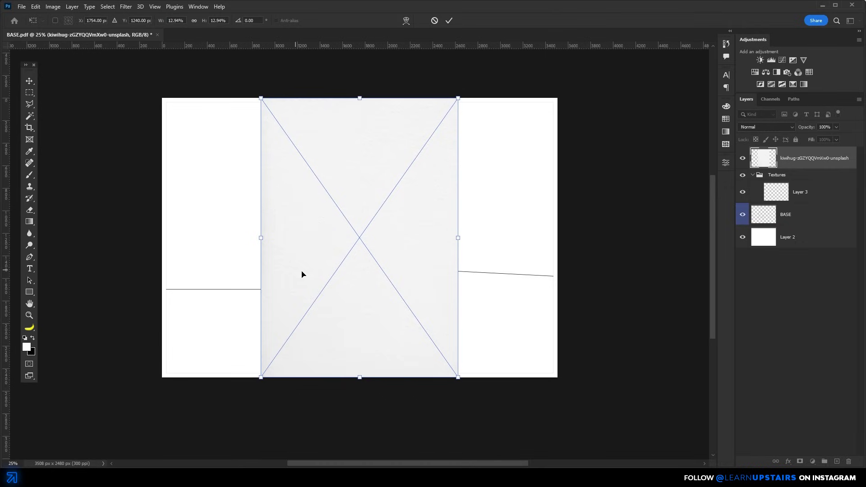
left_click_drag(463, 239, 365, 164)
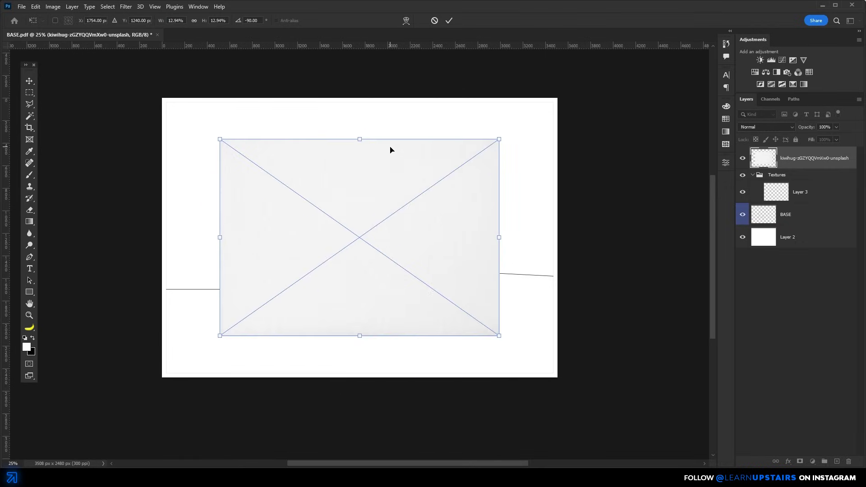
left_click(453, 20)
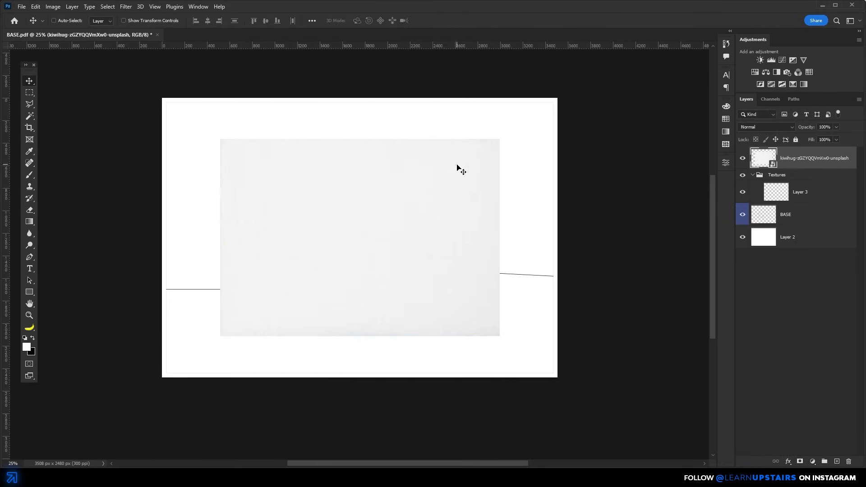
left_click(742, 158)
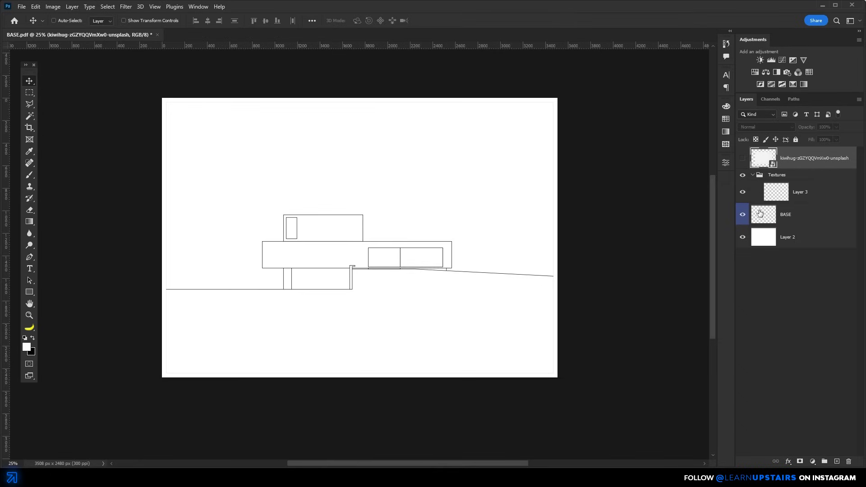
- Magic Wand-select the house's middle band on the BASE layer
left_click(759, 218)
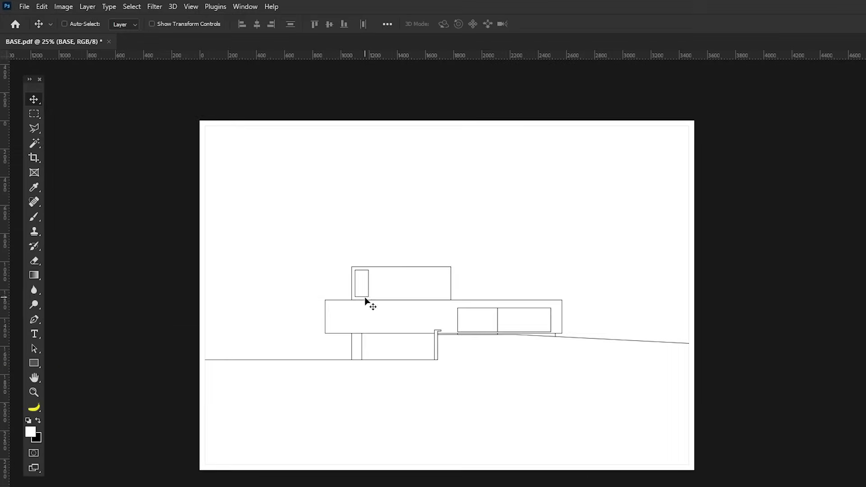
left_click(31, 115)
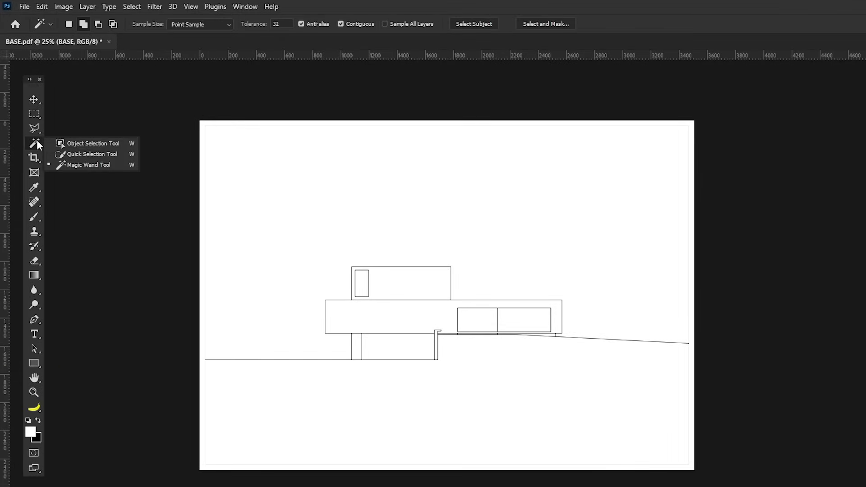
left_click(118, 165)
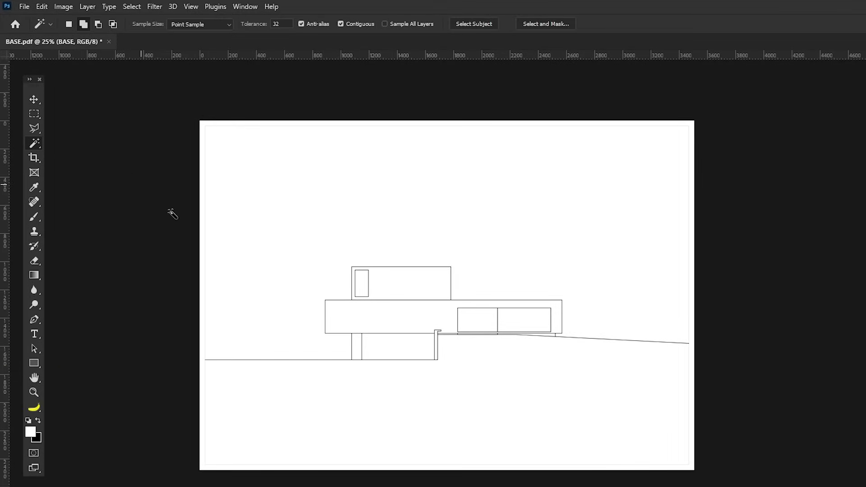
left_click(327, 278)
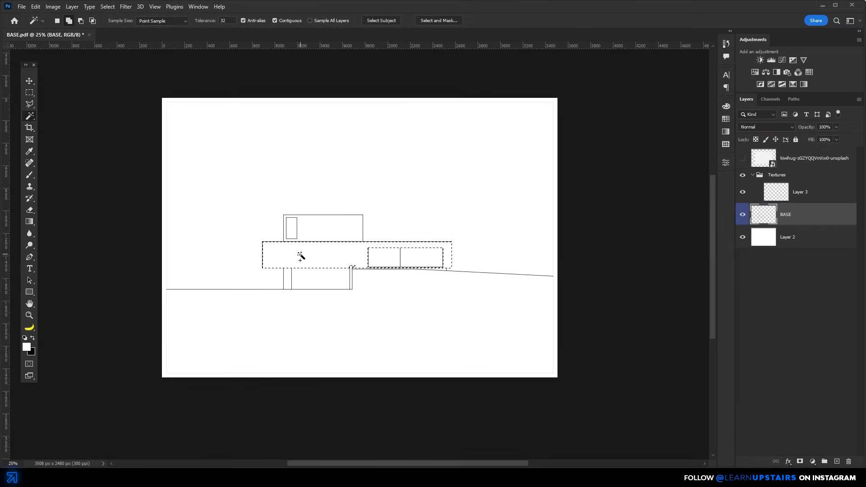
- Show the paper texture layer and mask it to the selected middle band
scroll(309, 257, "up", 2)
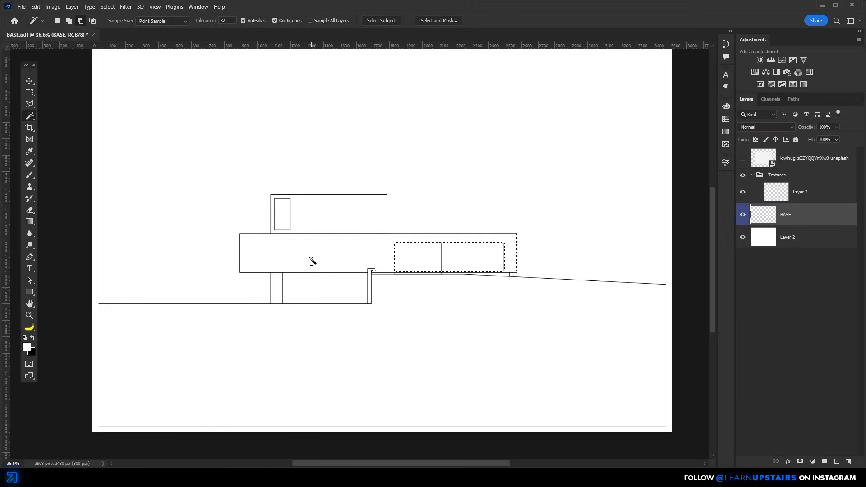
left_click(743, 158)
left_click(791, 165)
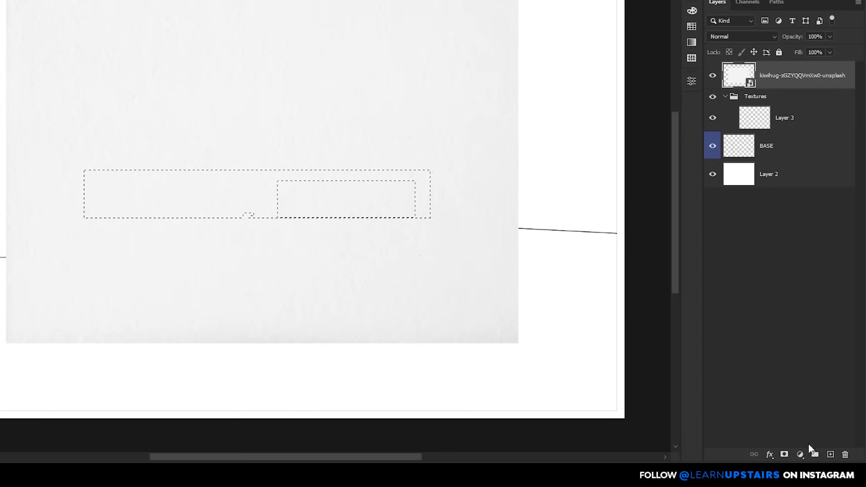
left_click(786, 455)
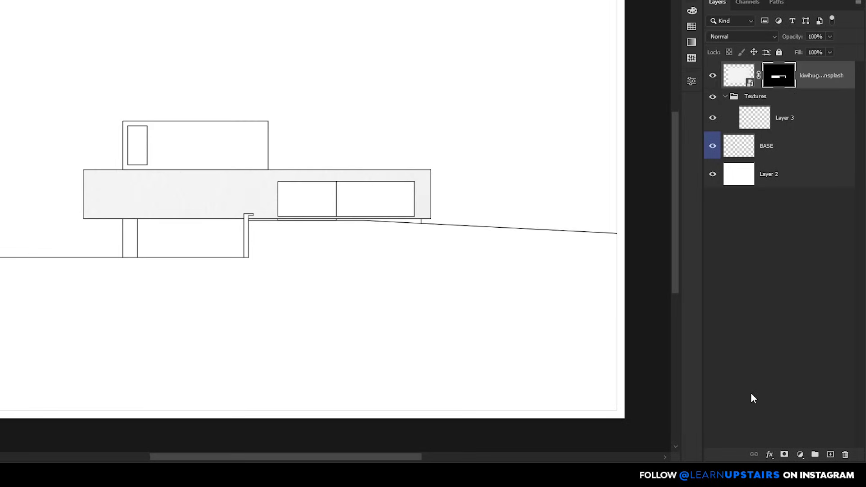
- Move the masked paper layer into the Textures group and label the group Gray
left_click_drag(748, 80, 736, 105)
right_click(713, 69)
left_click(747, 167)
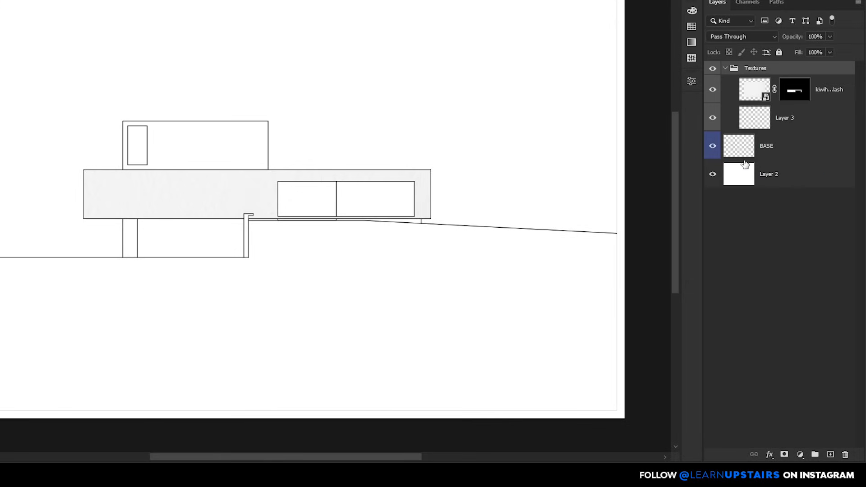
left_click(750, 88)
key("alt")
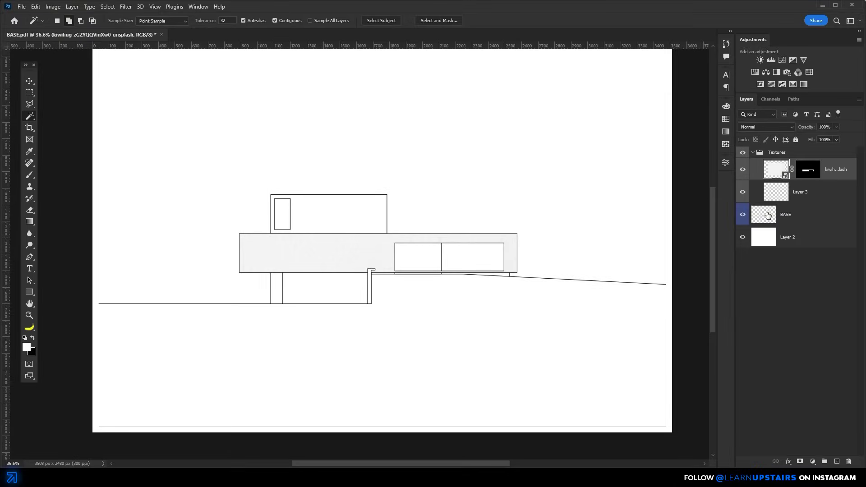
- Reveal the left column on the paper mask by filling its BASE selection with white
left_click(765, 209)
left_click(277, 291)
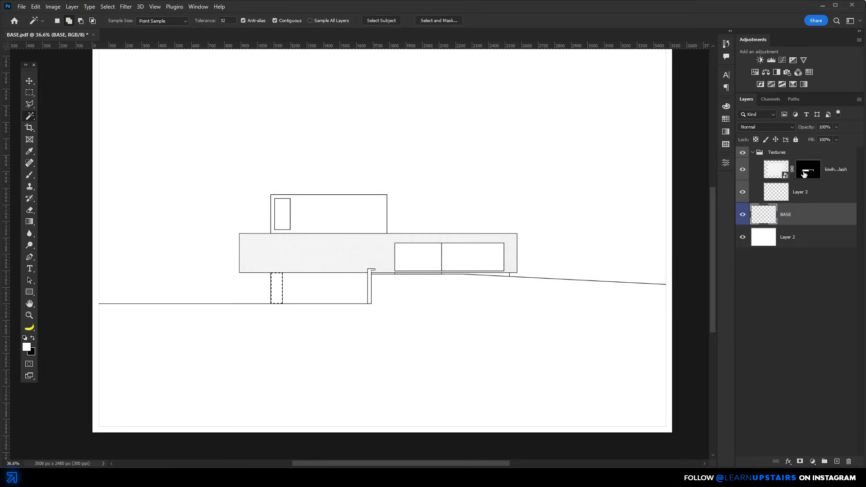
left_click(808, 171)
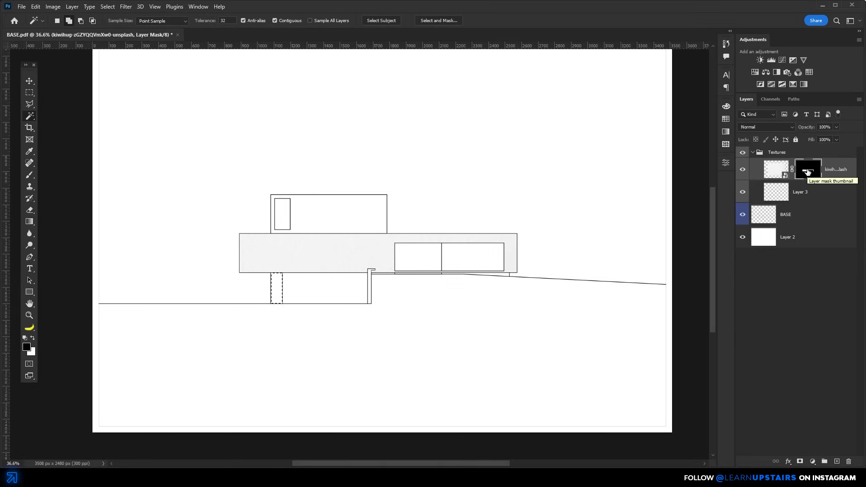
key("x")
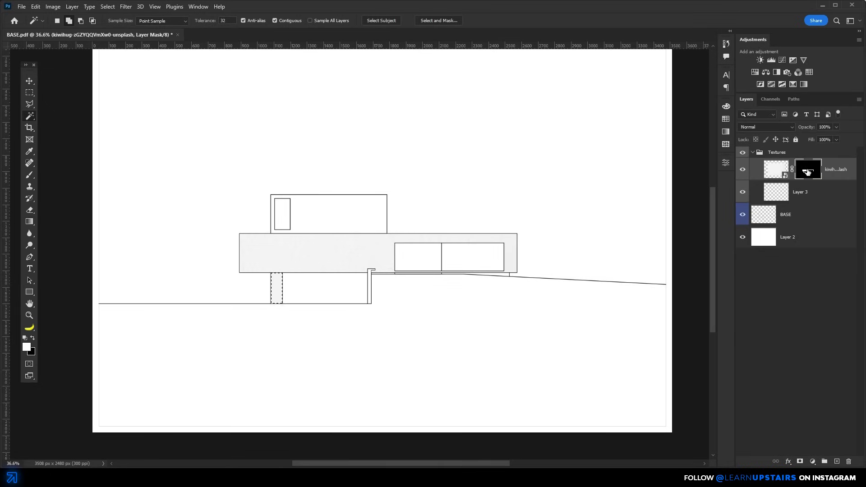
key("alt+BackSpace")
key("ctrl+d")
key("v")
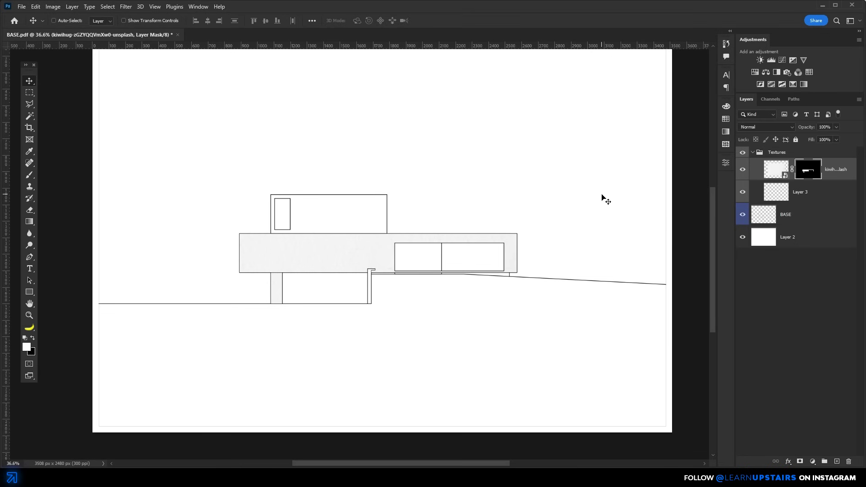
- Place Wood 5 as a small square on the upper box and Alt-drag a copy beside it
key("alt+Tab")
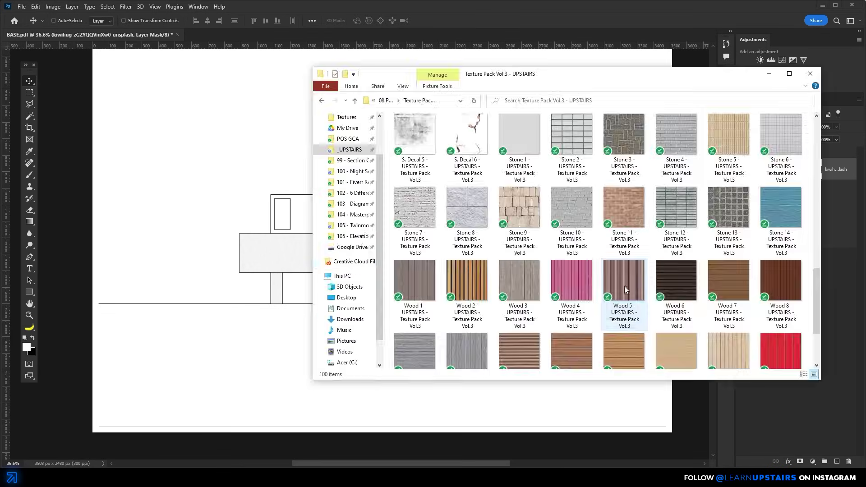
left_click_drag(624, 286, 216, 250)
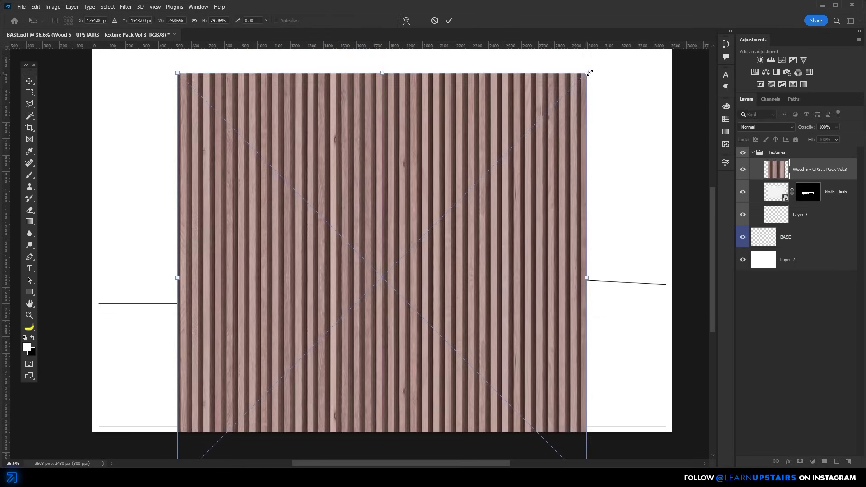
left_click_drag(590, 72, 296, 212)
key("Return")
scroll(311, 217, "up", 5)
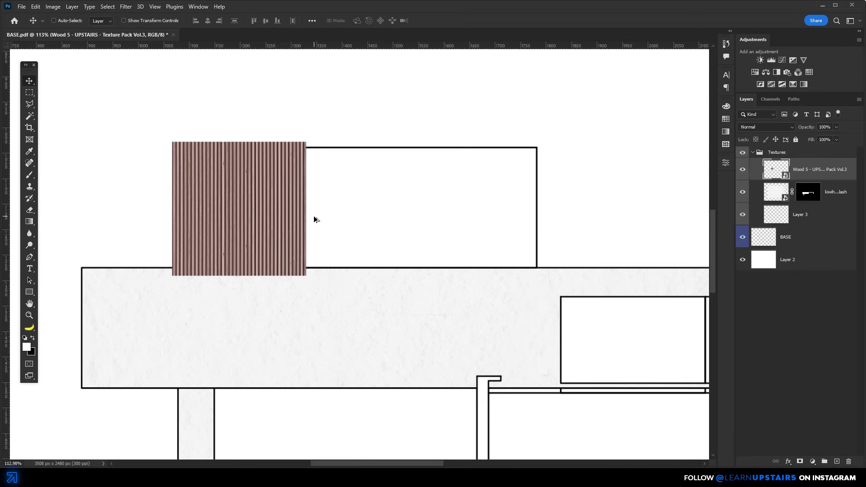
left_click_drag(249, 225, 378, 225)
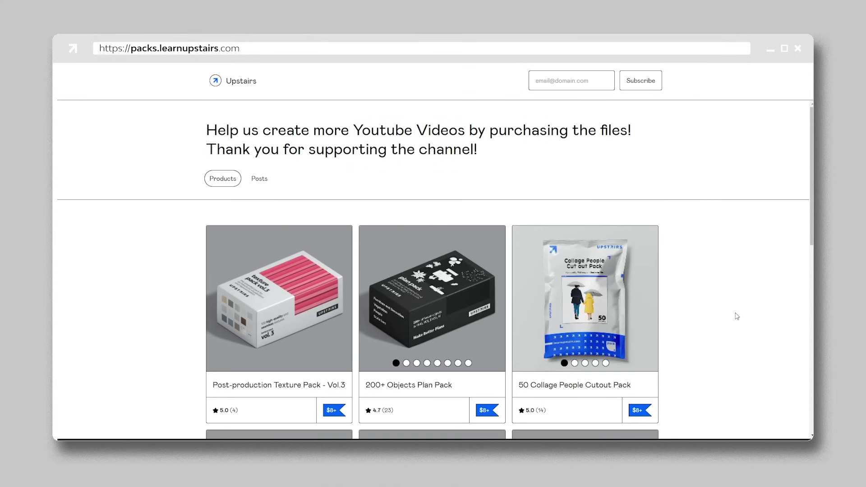
- Scroll down the packs.learnupstairs.com listing and open the Scale Figures Pack product page
scroll(737, 317, "down", 5)
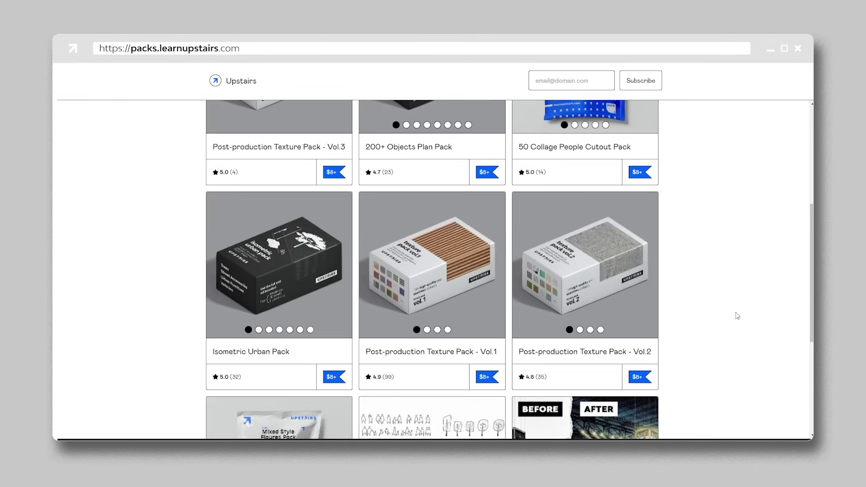
scroll(737, 315, "down", 3)
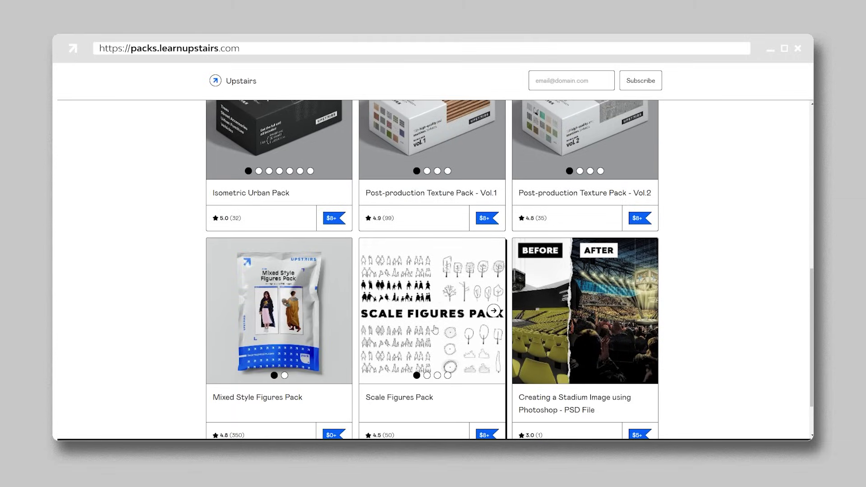
left_click(431, 329)
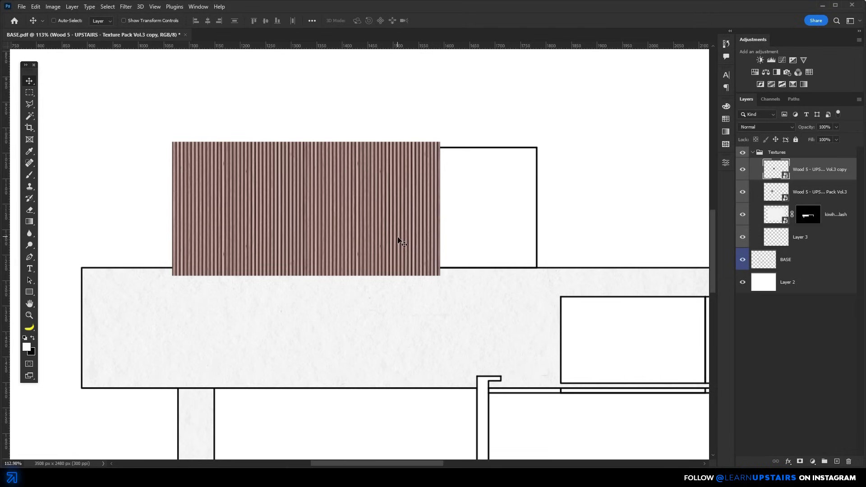
- Duplicate the wood square to its right and nudge the copy left to close the seam
left_click_drag(227, 236, 497, 236)
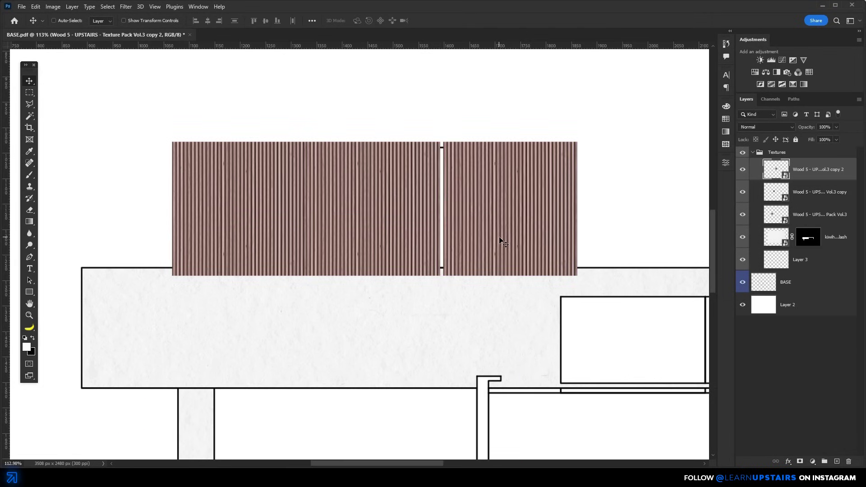
key("Left")
key("Left")
key("Left")
scroll(515, 203, "down", 2)
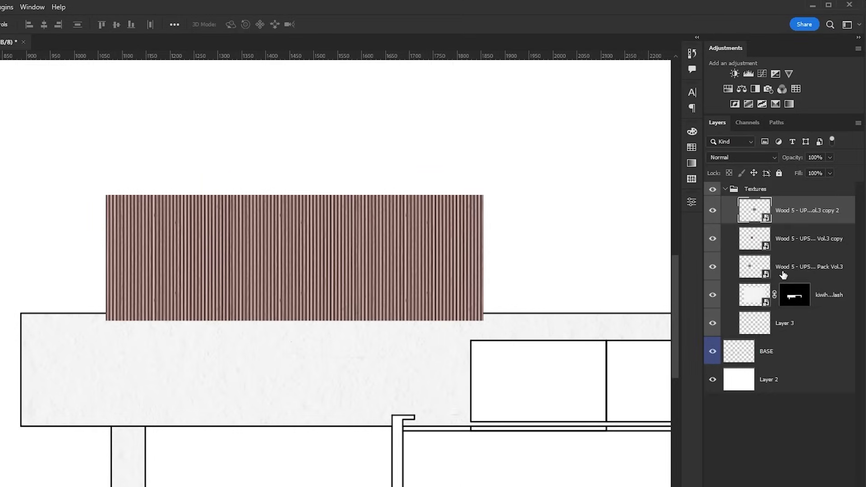
- Merge the three selected wood layers into one layer with Merge Layers
left_click(799, 220, "shift")
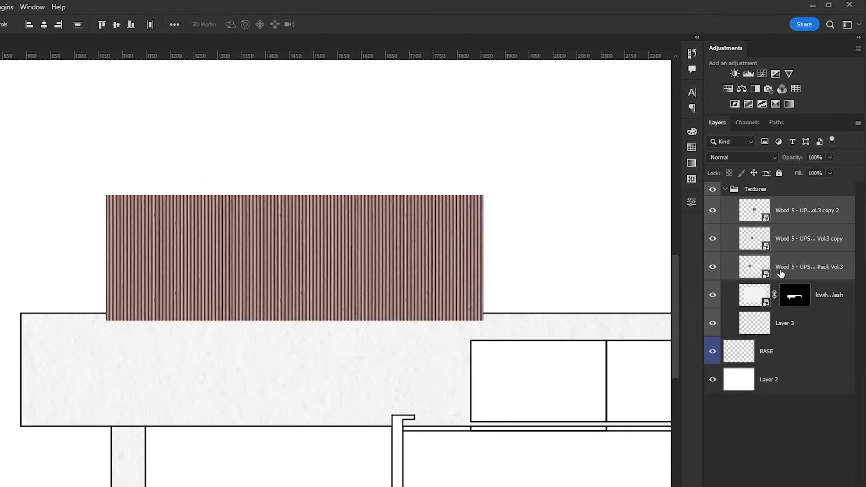
key("ctrl+e")
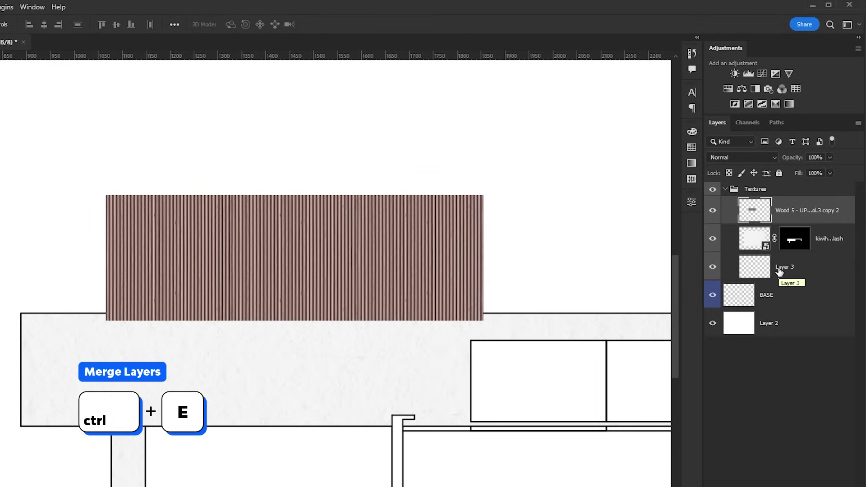
key("ctrl+z")
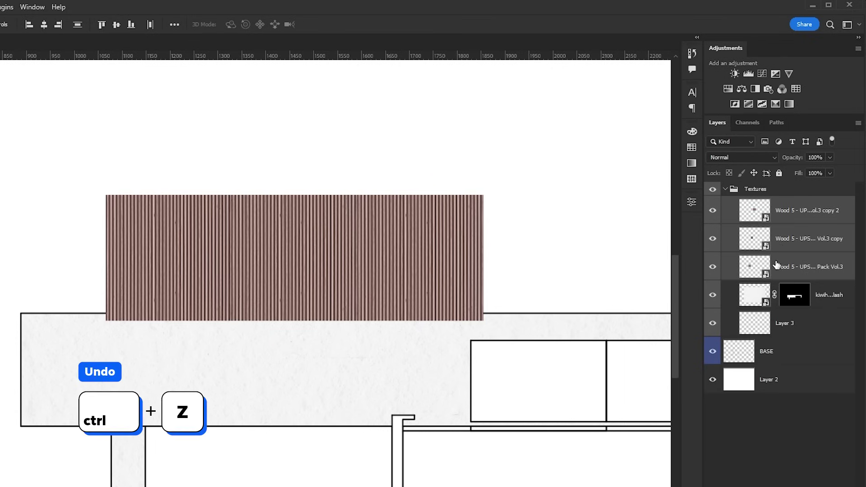
right_click(782, 250)
right_click(730, 237)
right_click(732, 239)
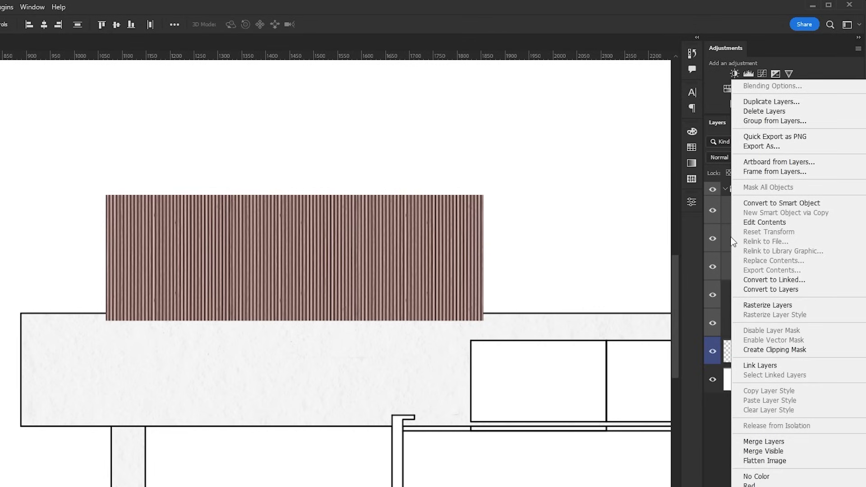
left_click(748, 440)
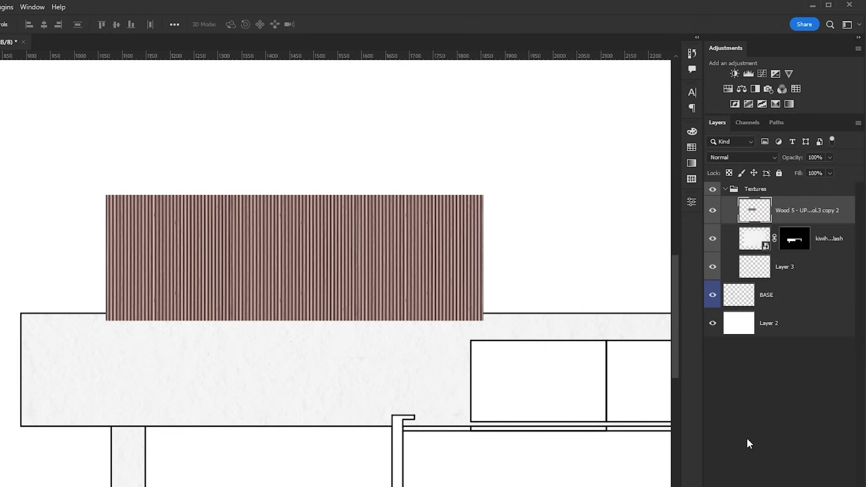
- Select the window opening on BASE and mask it out of the wood layer
left_click(763, 296)
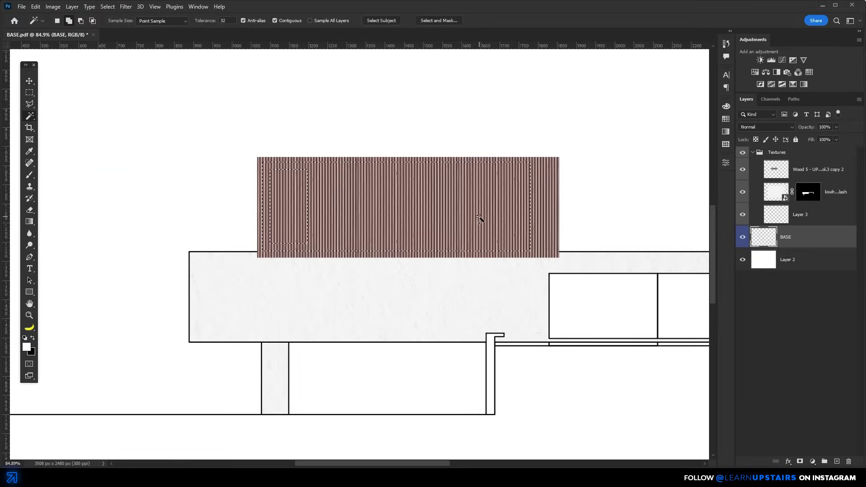
left_click(761, 199, "ctrl")
left_click(800, 461)
- Target the wood layer's pixels rather than its new mask
left_click_drag(539, 296, 424, 291)
key("v")
scroll(401, 269, "down", 1)
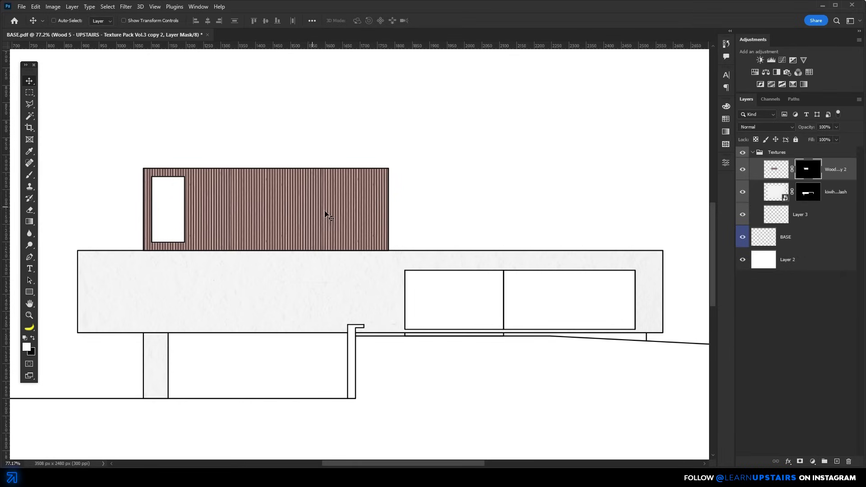
left_click(778, 168)
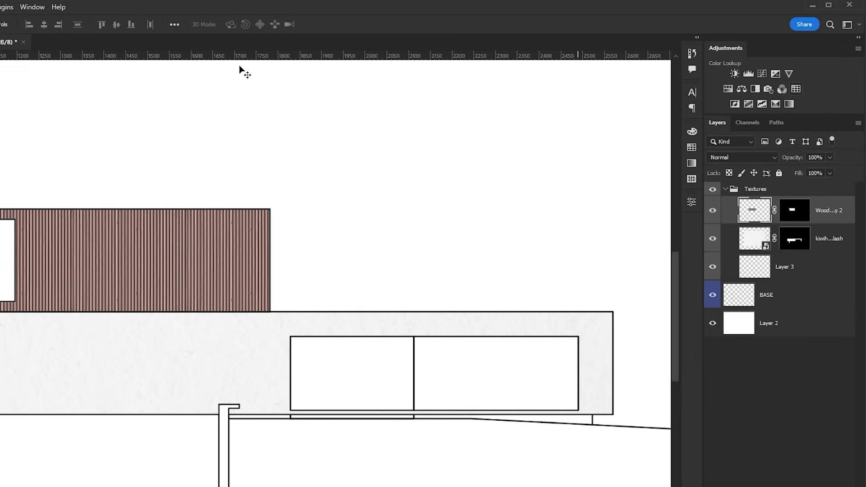
- Add a Levels adjustment clipped to the wood layer and raise output black to lighten it
left_click(32, 7)
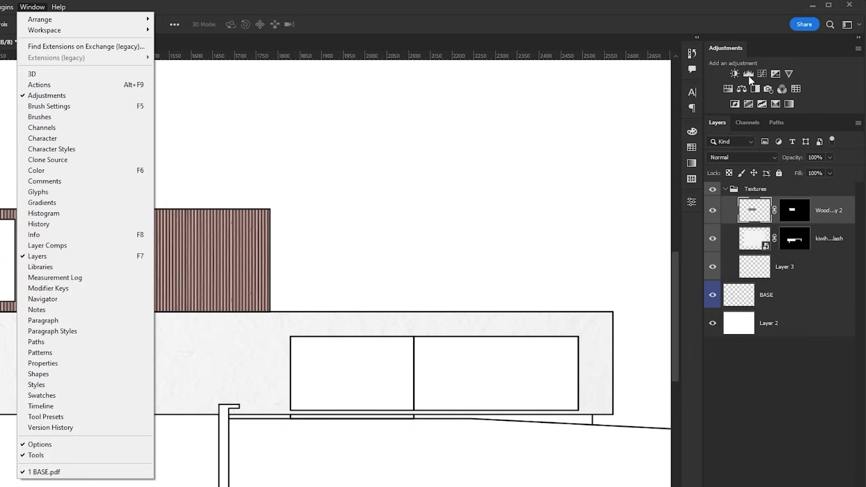
left_click(748, 74)
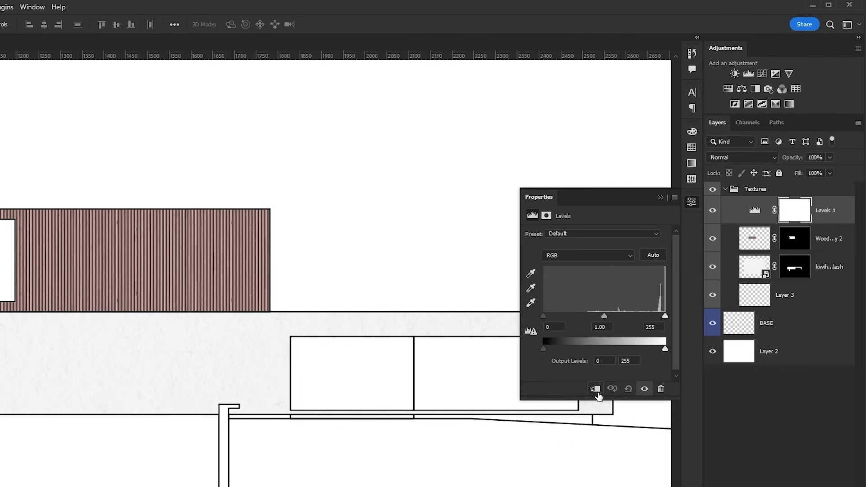
left_click(597, 391)
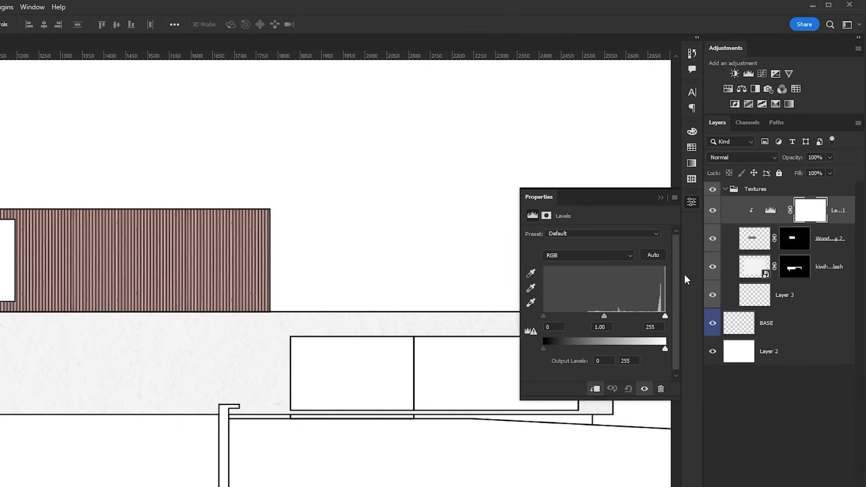
left_click_drag(544, 349, 618, 352)
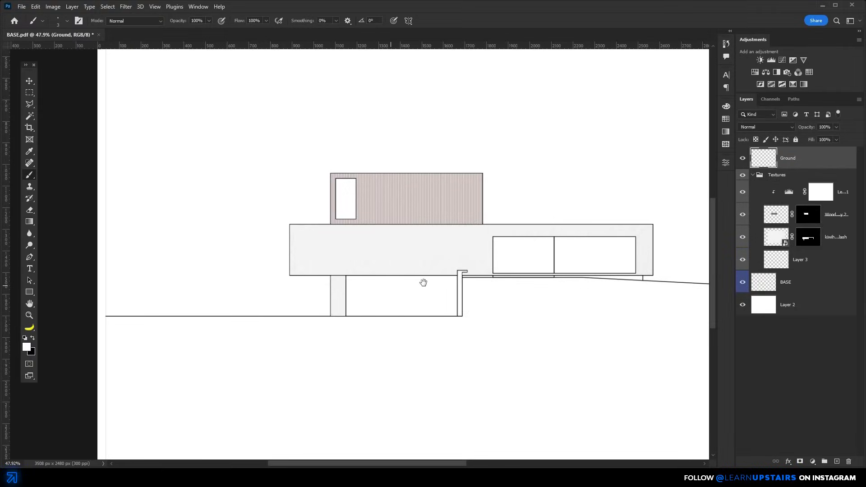
- Paint a thick black ground line with the brush up to the building's end
right_click(194, 330)
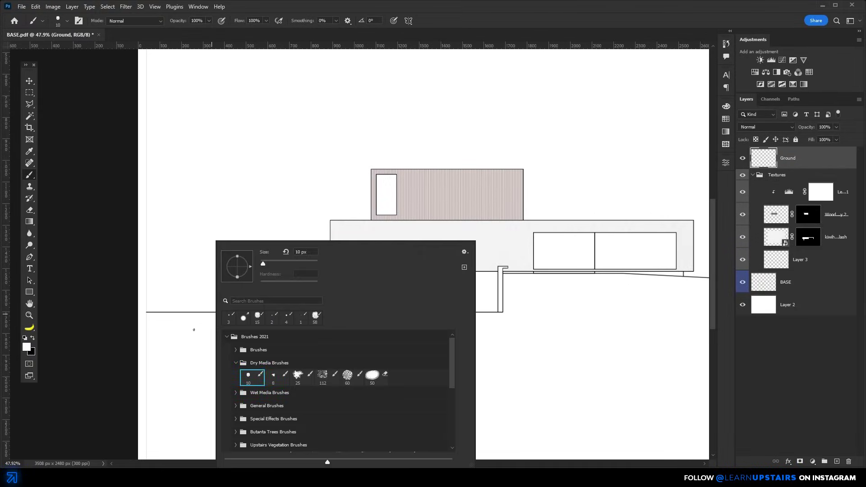
key("Escape")
key("x")
left_click_drag(194, 329, 304, 329)
key("ctrl+z")
left_click_drag(174, 315, 255, 315)
key("ctrl+z")
scroll(240, 325, "up", 3)
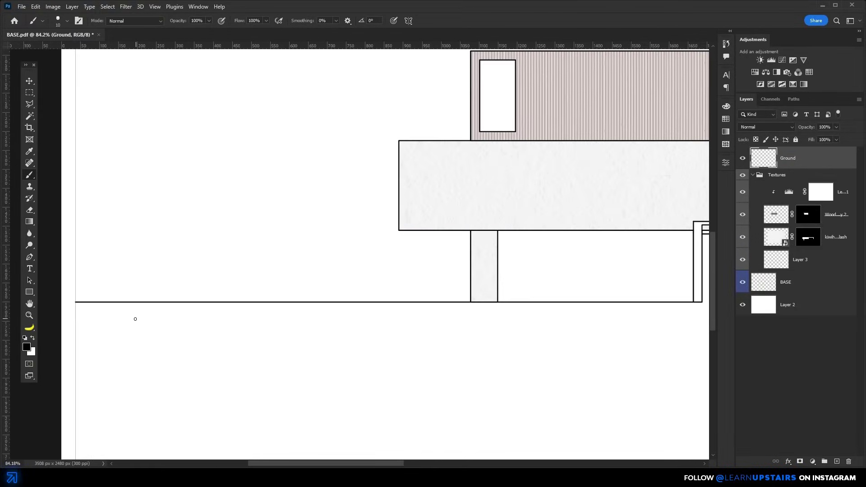
mouse_move(134, 318)
left_mouse_down()
mouse_move(326, 303)
mouse_move(481, 308)
mouse_move(519, 296)
left_mouse_up()
- Trace further thick black strokes along the terrain and the cut lines
scroll(394, 298, "right", 3)
scroll(394, 299, "up", 1)
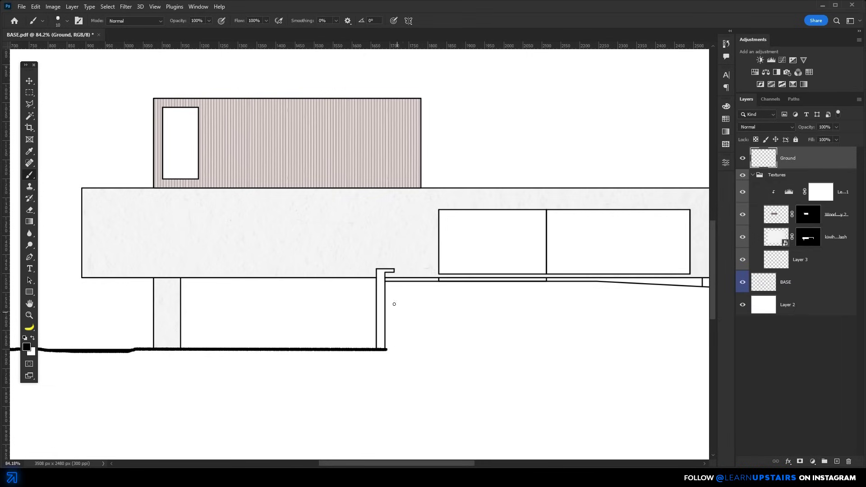
left_click_drag(386, 279, 386, 350)
scroll(483, 294, "right", 3)
scroll(483, 293, "down", 1)
mouse_move(302, 338)
left_mouse_down()
mouse_move(301, 270)
mouse_move(519, 274)
left_mouse_up()
scroll(386, 279, "right", 3)
scroll(386, 279, "down", 1)
left_click_drag(243, 260, 643, 282)
scroll(557, 303, "right", 5)
scroll(556, 303, "down", 3)
scroll(430, 264, "up", 5)
- Magic Wand the cut wall on BASE and paint it solid black on a new layer
left_click(429, 264, "ctrl")
key("w")
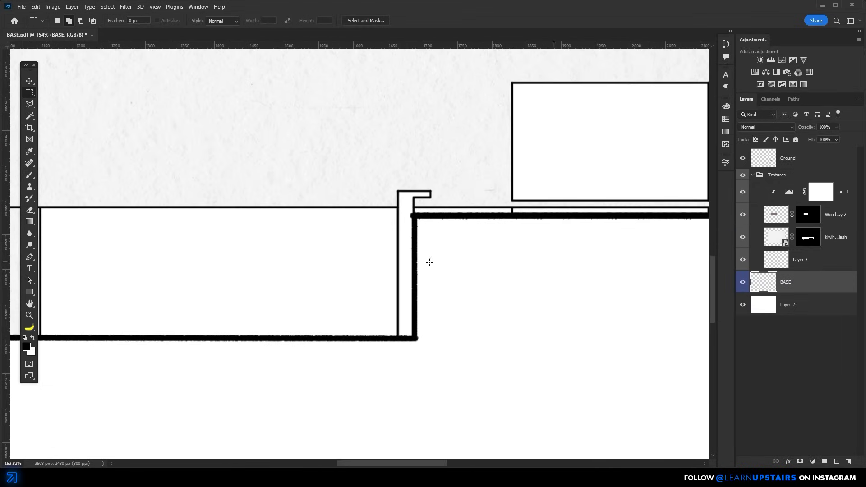
left_click(407, 253)
key("ctrl+shift+alt+n")
key("b")
left_click_drag(402, 345, 413, 193)
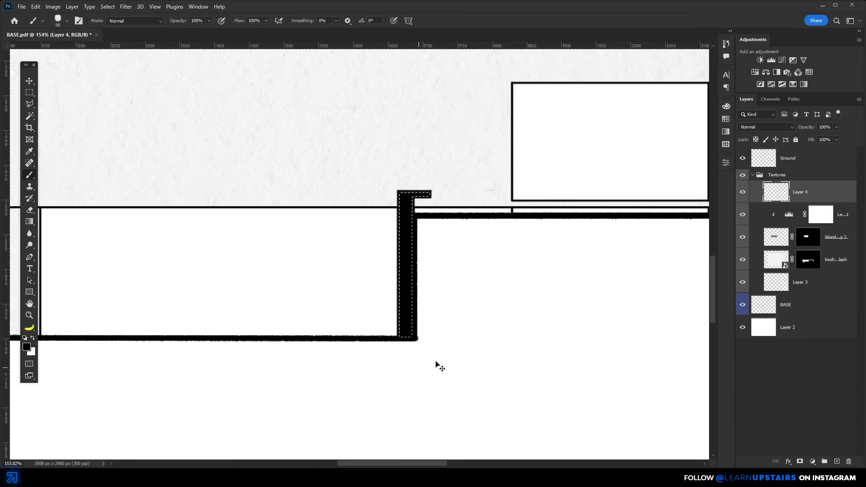
key("v")
scroll(472, 333, "down", 6)
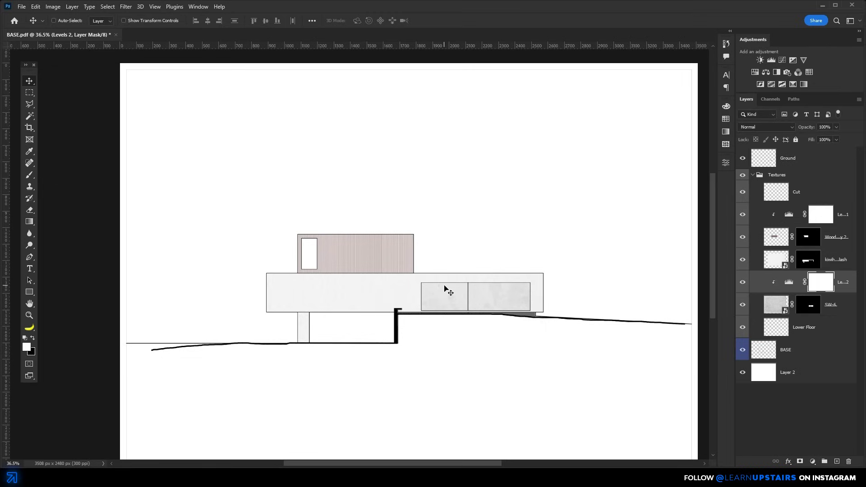
scroll(493, 298, "up", 2)
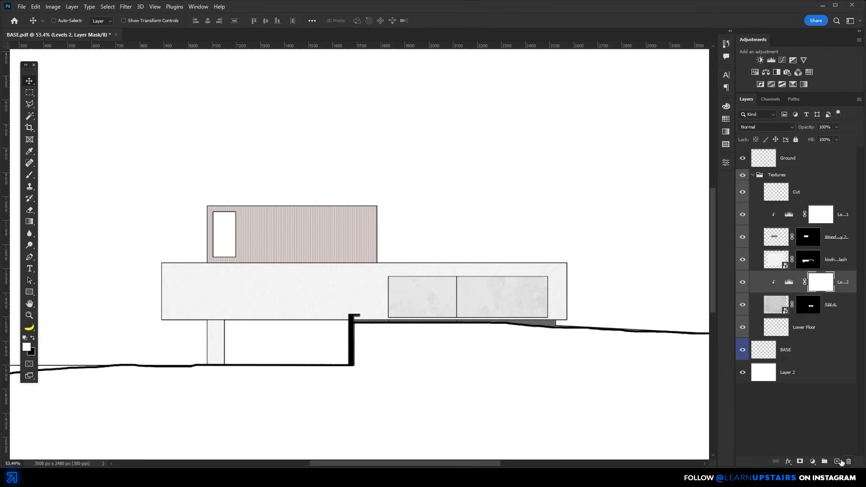
- Create a new layer named Shadow, label it red, and clip it to the layer below
left_click(837, 461)
double_click(801, 282)
type("Shadow")
key("Return")
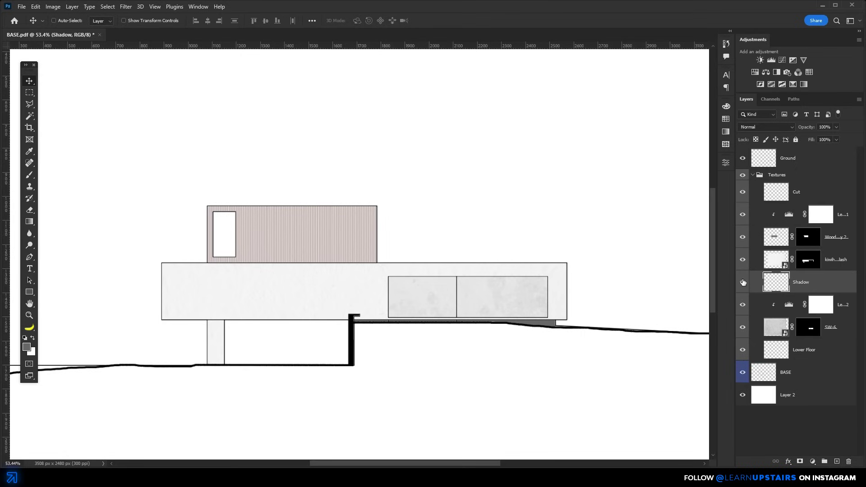
right_click(744, 282)
left_click(768, 315)
key("ctrl+alt+g")
- Marquee the L-shaped shadow areas in the right lower panel and fill them black
scroll(473, 296, "up", 2)
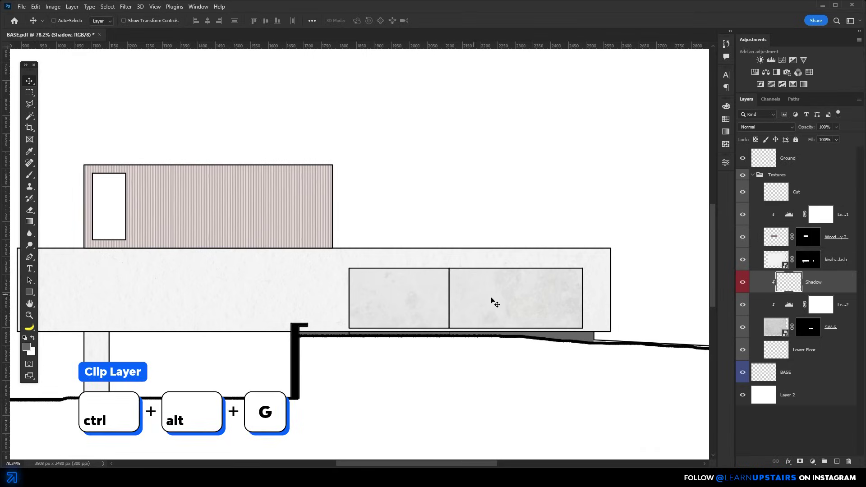
scroll(524, 293, "up", 2)
key("m")
scroll(536, 310, "up", 1)
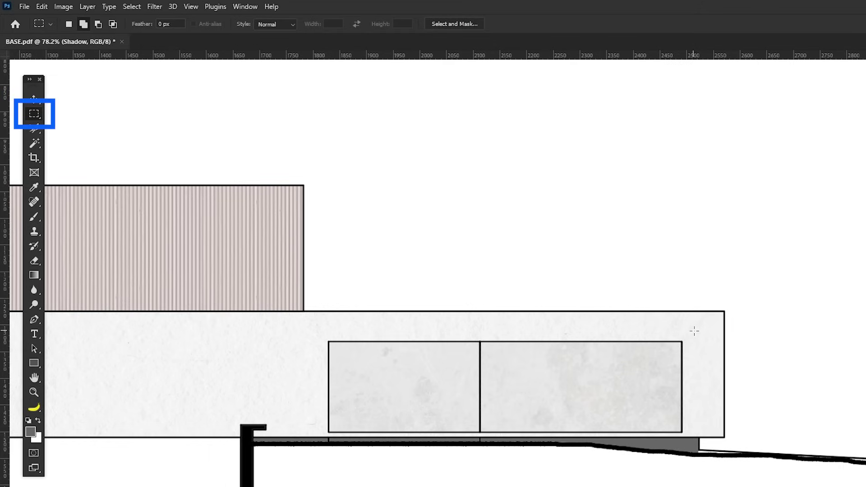
left_click_drag(696, 329, 480, 351)
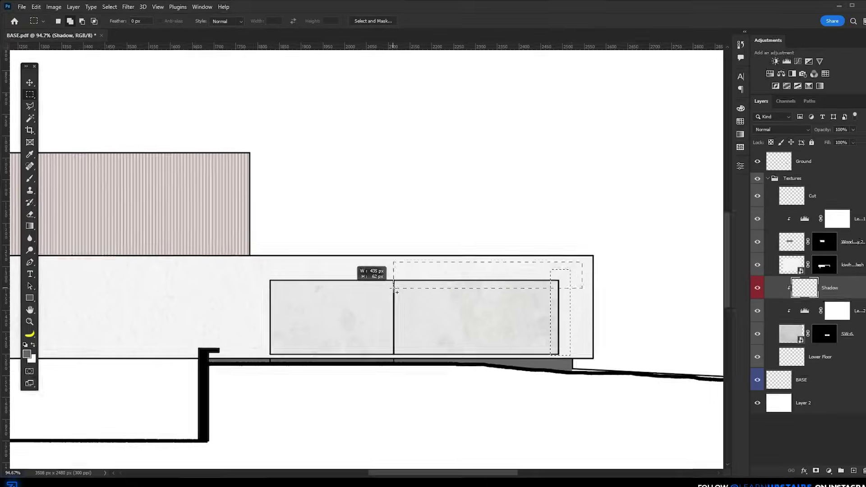
left_click_drag(397, 292, 397, 292)
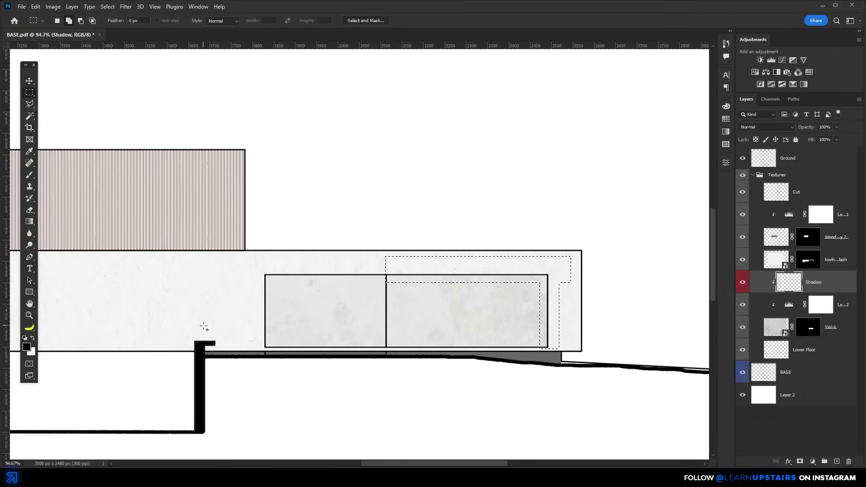
key("alt+BackSpace")
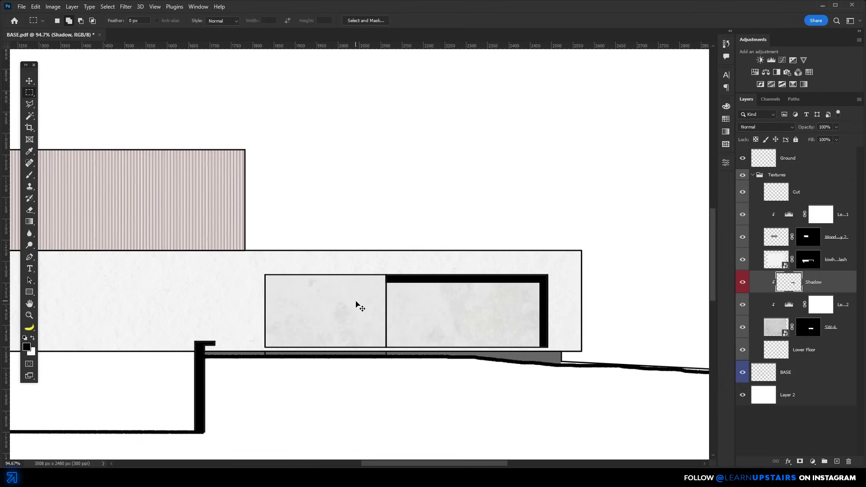
scroll(355, 302, "up", 2)
left_click_drag(196, 248, 379, 405)
key("alt+BackSpace")
key("ctrl+d")
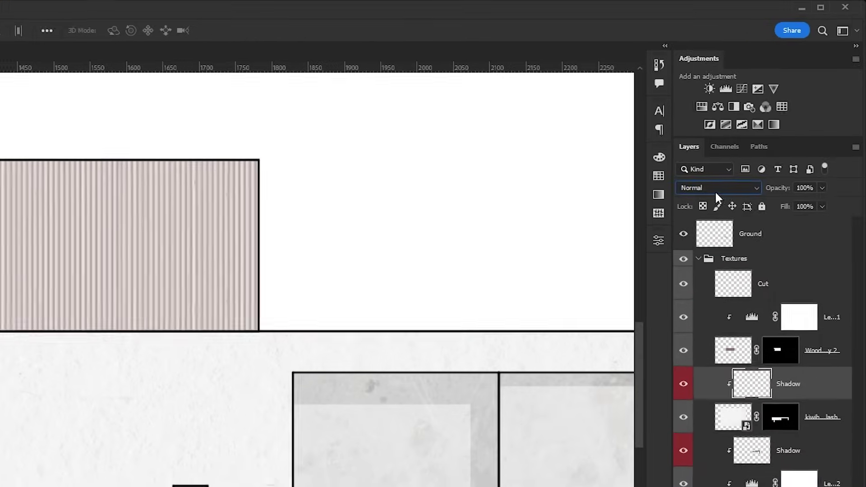
- Lower Shadow opacity to about 20% and fill a slanted Polygonal Lasso shadow under the wood box black
left_click(836, 126)
left_click_drag(794, 210, 775, 211)
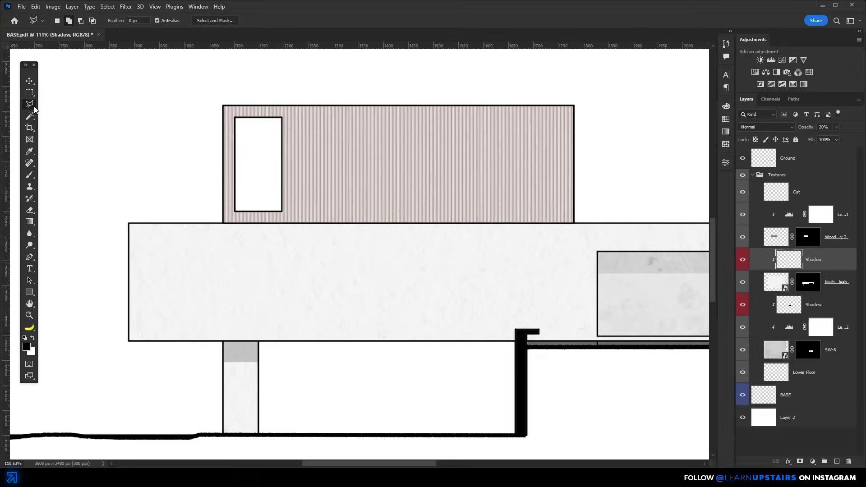
left_click(38, 125)
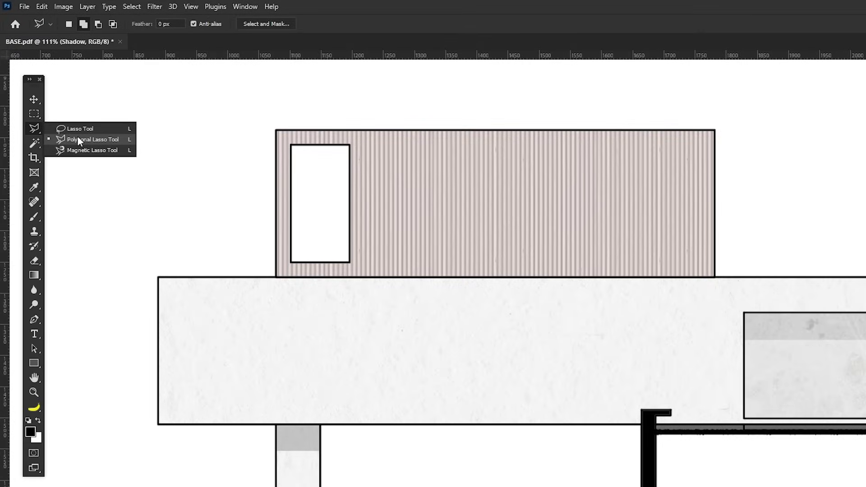
left_click(106, 142)
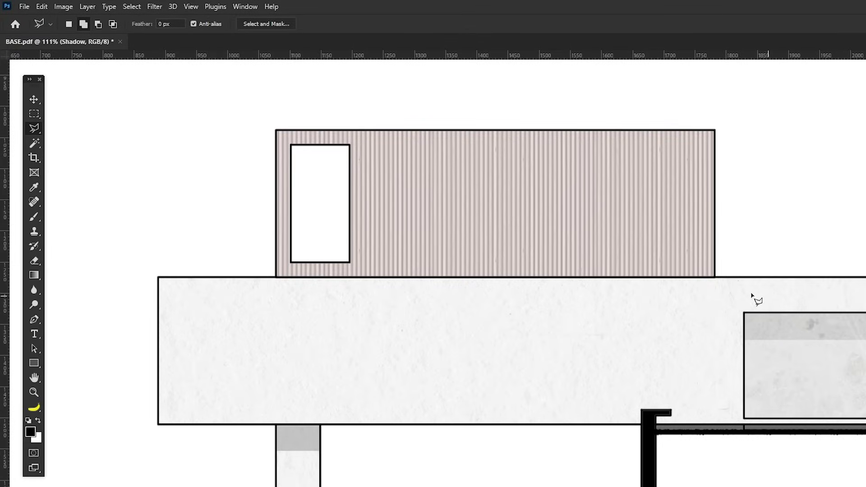
left_click(714, 278)
left_click(690, 301)
left_click(214, 301)
left_click(214, 273)
left_click(302, 179)
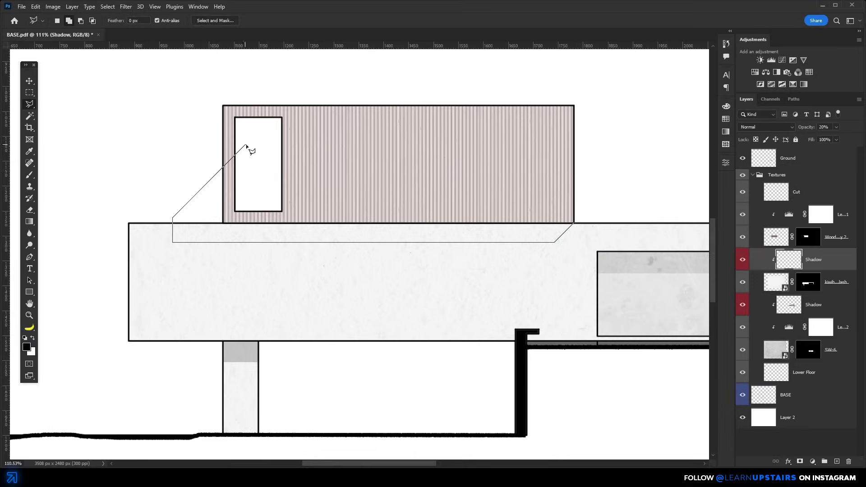
left_click(715, 211)
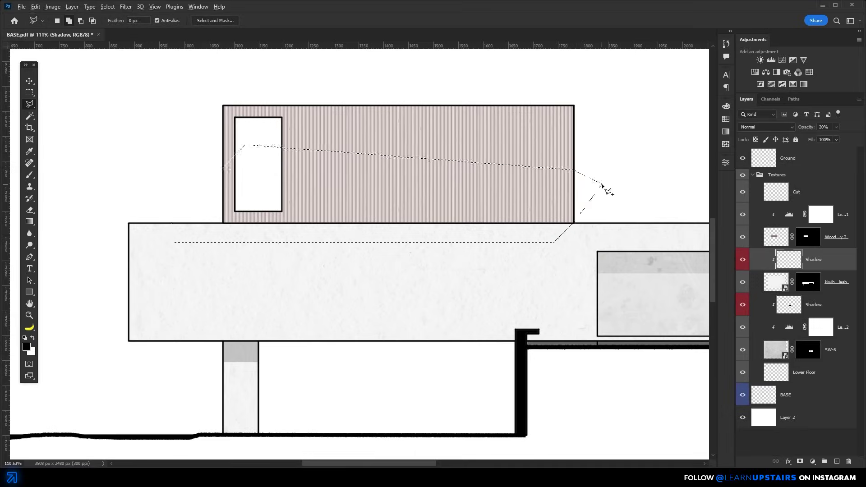
double_click(602, 185)
key("alt+BackSpace")
key("ctrl+d")
scroll(582, 188, "down", 9)
scroll(447, 206, "up", 4)
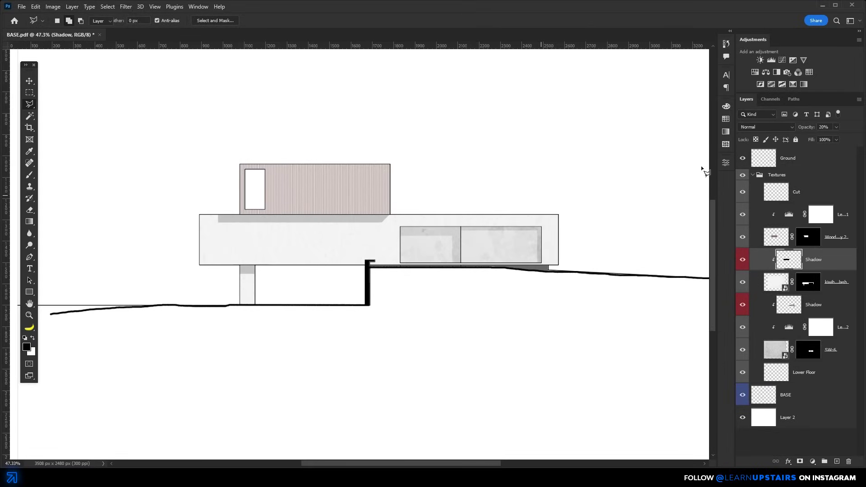
scroll(705, 172, "down", 2)
- Set the Shadow layer opacity to 15% and hide the BASE linework layer
key("v")
key("1")
key("5")
left_click(743, 395)
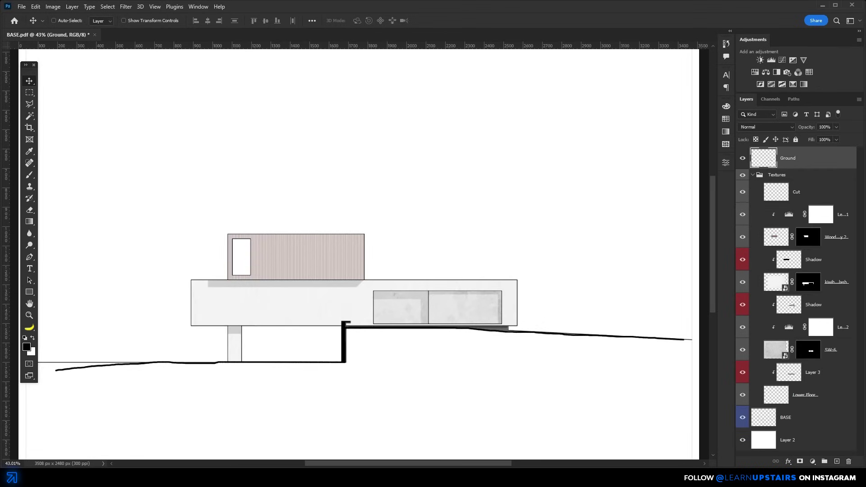
- Put a new layer into a group named Trees, colour-code it green, and move it below Ground
left_click(838, 463)
key("ctrl+g")
double_click(778, 152)
type("Trees")
key("Return")
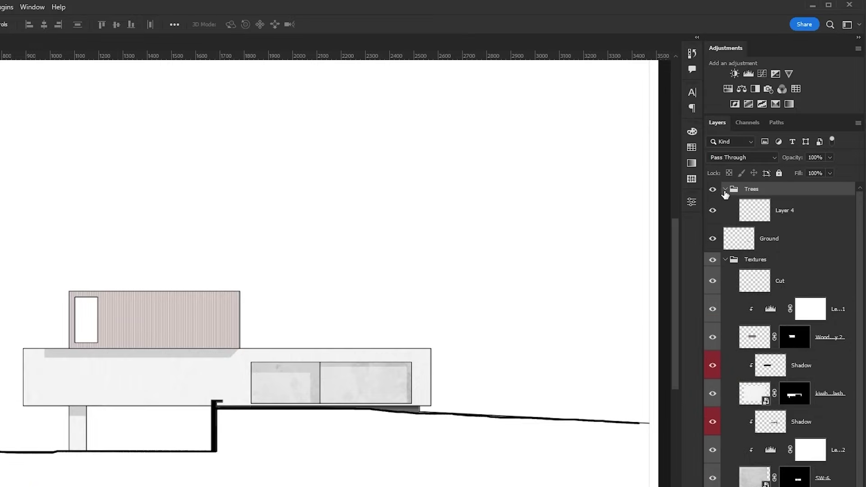
right_click(747, 156)
left_click(740, 261)
left_click(756, 221)
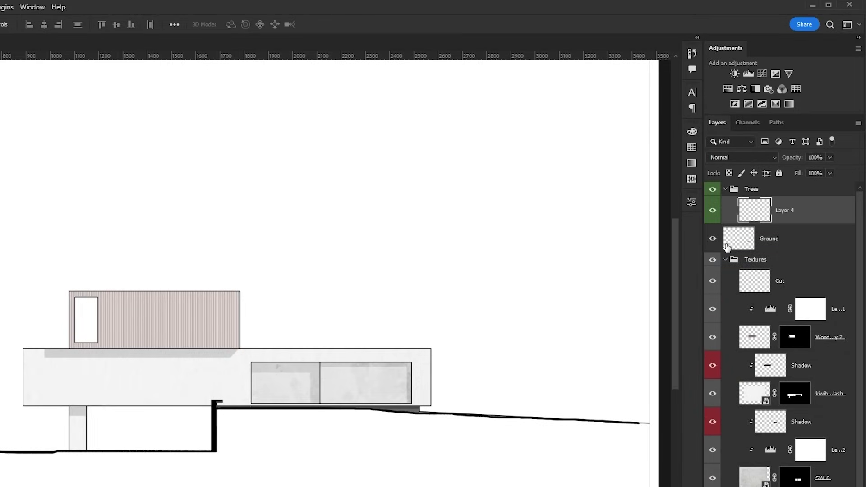
left_click_drag(541, 291, 482, 291)
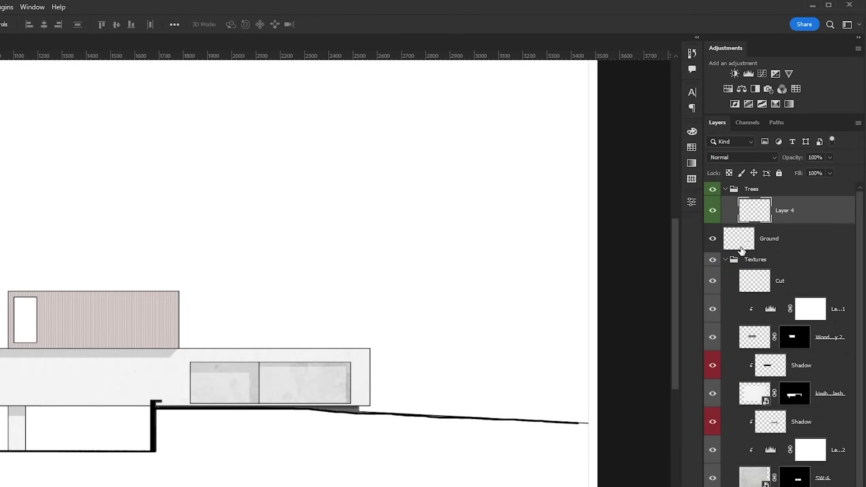
left_click_drag(774, 190, 774, 250)
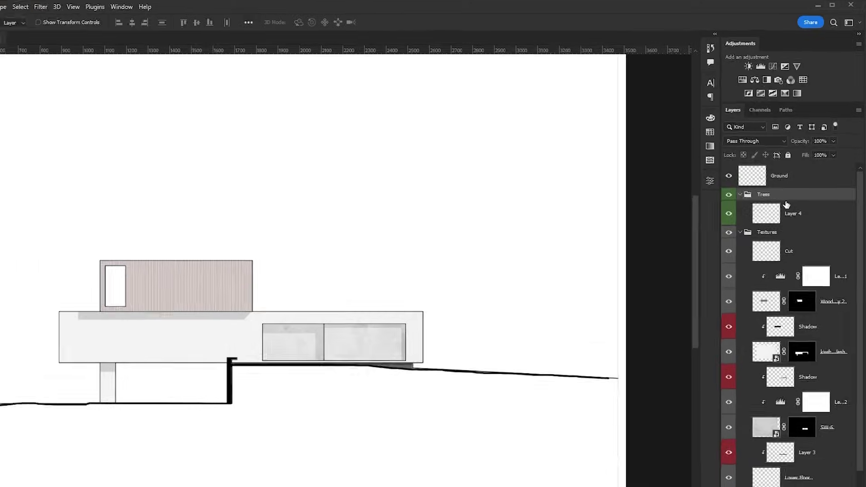
- Choose the 1892 px tree silhouette brush from the brush presets
right_click(208, 273)
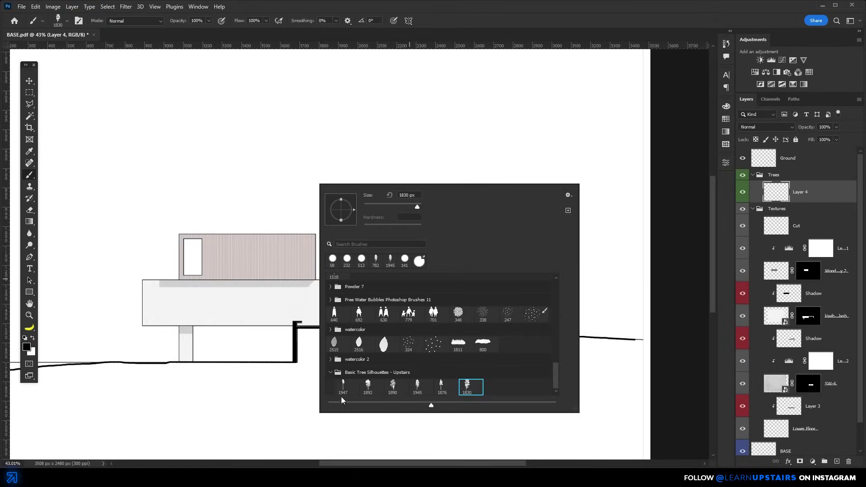
left_click(343, 385)
left_click(368, 385)
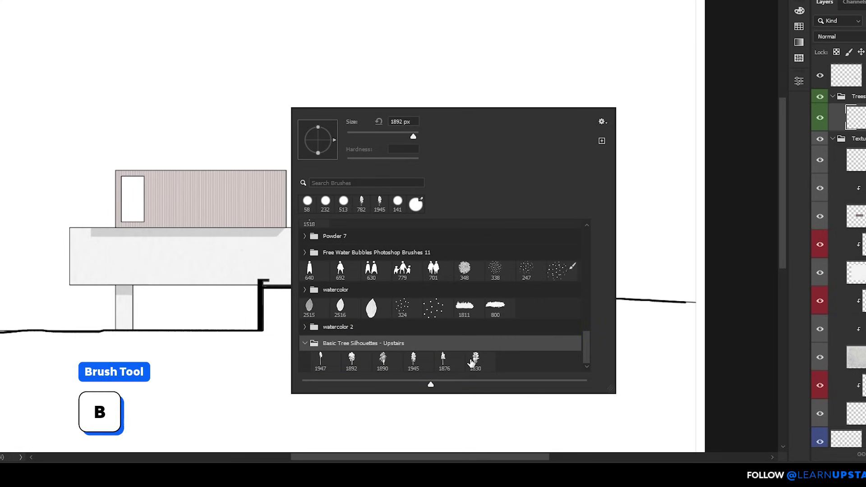
- Import the Basic Tree Silhouettes - Upstairs.abr brush file into the brush presets
left_click(602, 123)
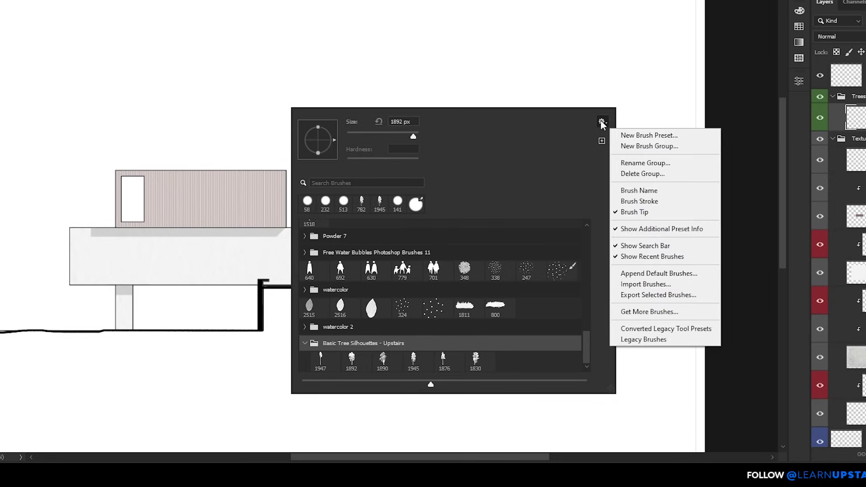
left_click(642, 284)
left_click(559, 224)
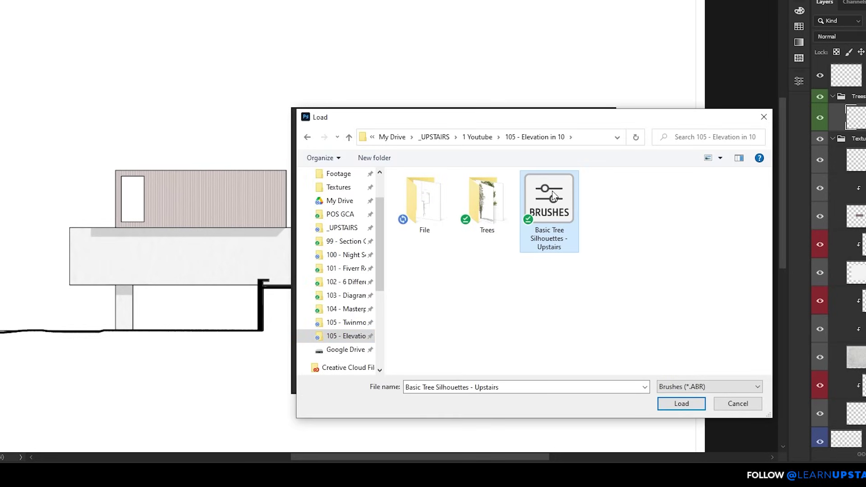
left_click(676, 406)
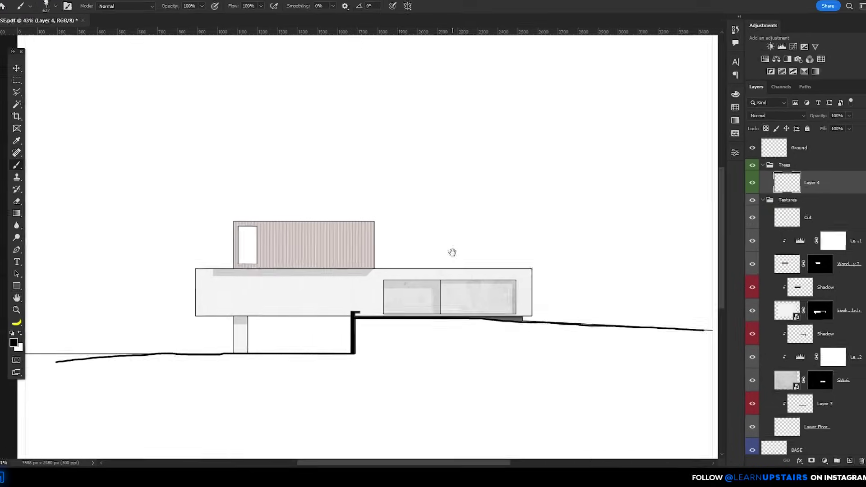
left_click(591, 267)
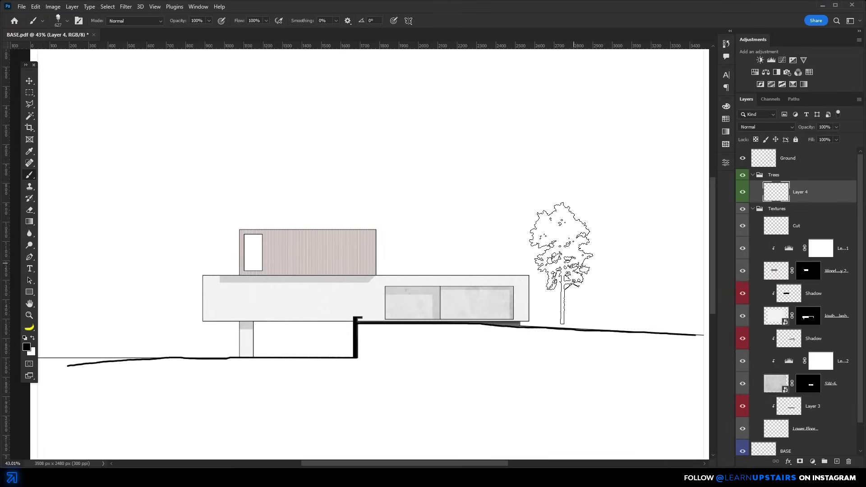
- Stamp test trees to the right of the house and undo them
left_click(563, 270)
key("ctrl+z")
left_click(566, 270)
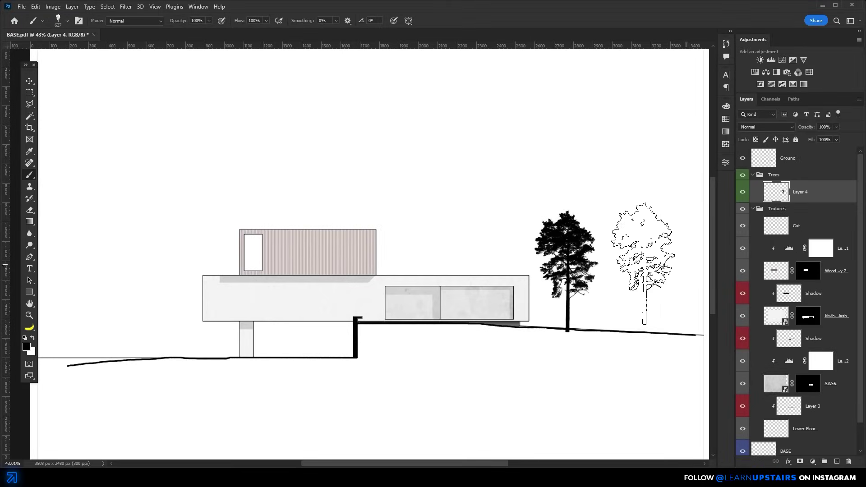
key("ctrl+z")
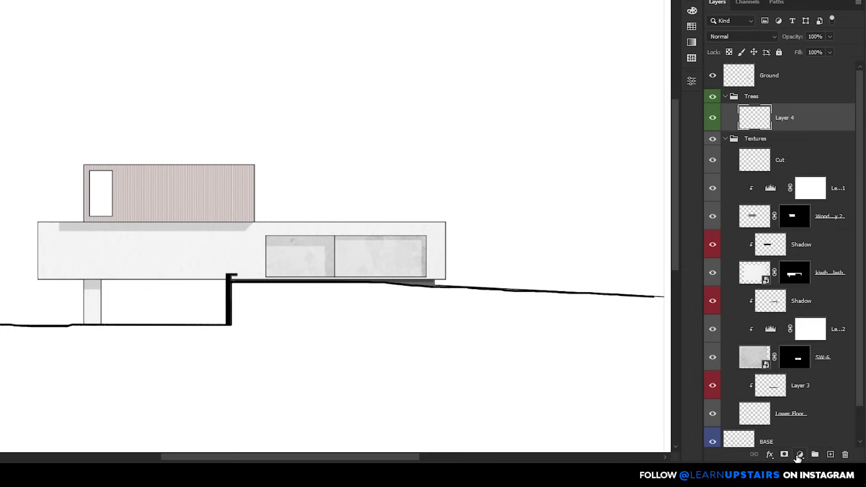
- Add a black Solid Color fill layer and invert its mask to hide it
left_click(813, 462)
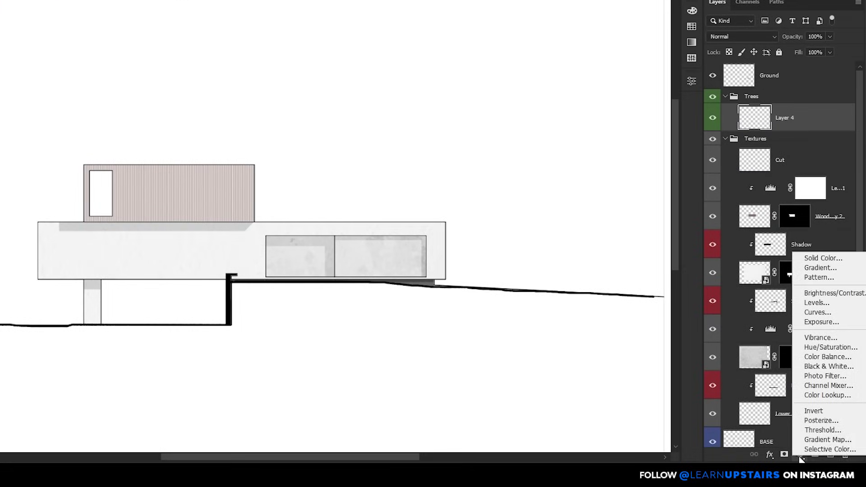
left_click(812, 258)
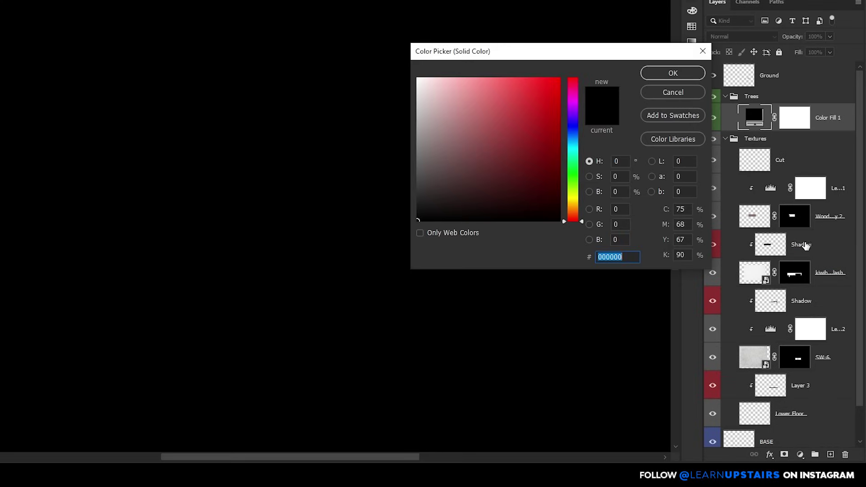
left_click(667, 76)
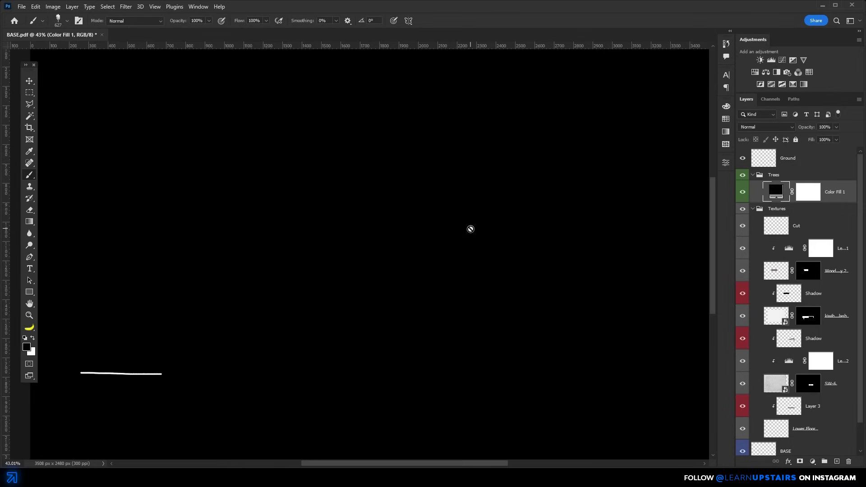
left_click(804, 194)
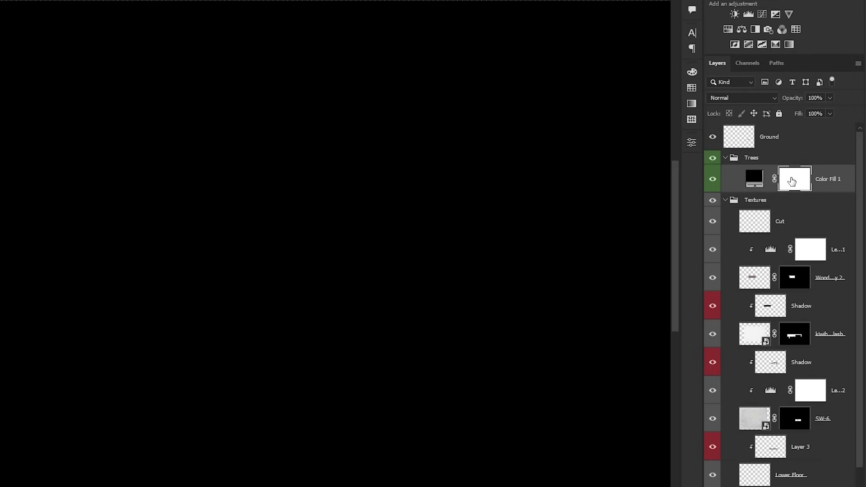
key("ctrl+i")
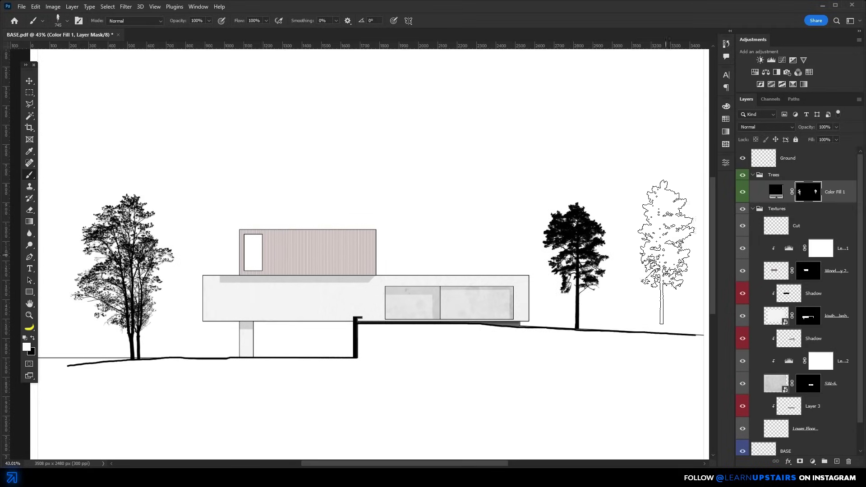
- Add a grey Solid Color fill layer, invert its mask, and stamp two trees into it
left_click(813, 461)
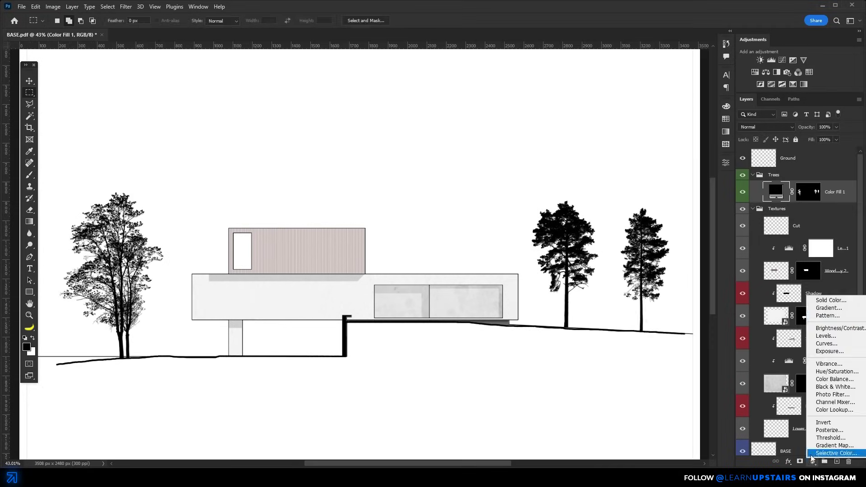
left_click(832, 300)
left_click_drag(508, 261, 498, 234)
left_click(711, 156)
left_click(799, 192)
key("ctrl+i")
key("b")
left_click(454, 262)
left_click(613, 266)
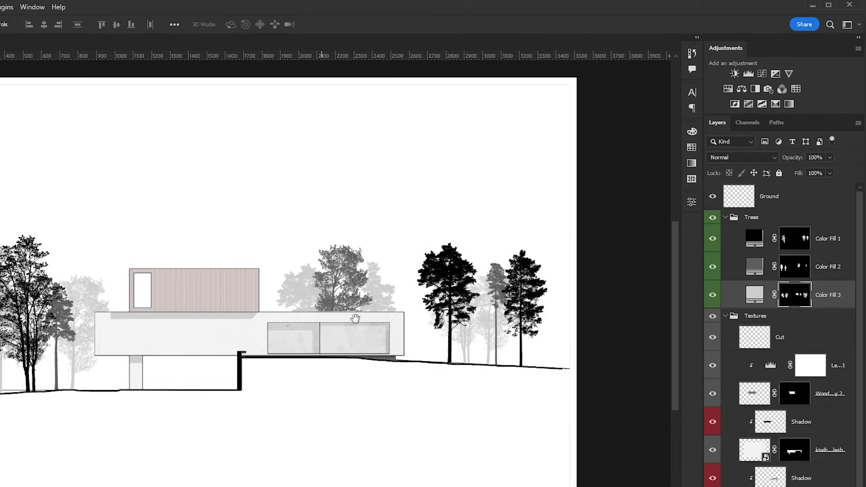
- Set the fill colours to 3d3d3d, 8e8e8e and ececec for Color Fill 1, 2 and 3
double_click(777, 192)
left_click(415, 309)
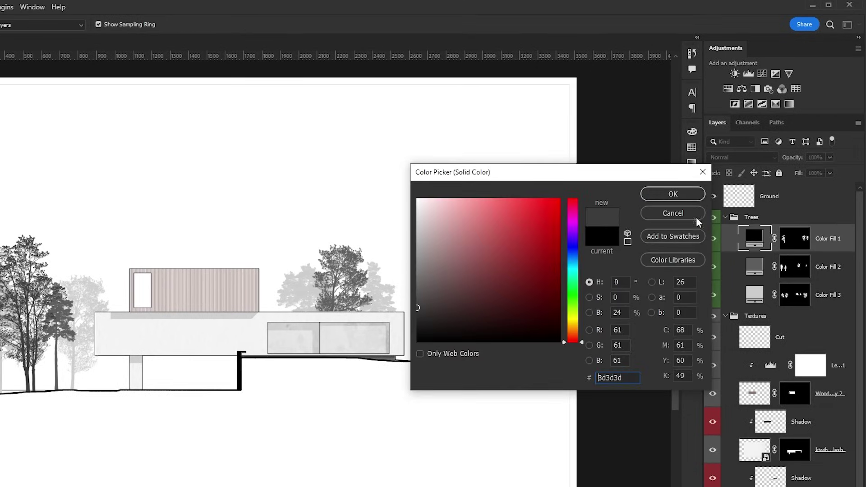
left_click(672, 194)
double_click(755, 267)
type("8e8e8e")
left_click(673, 194)
double_click(755, 299)
type("ececec")
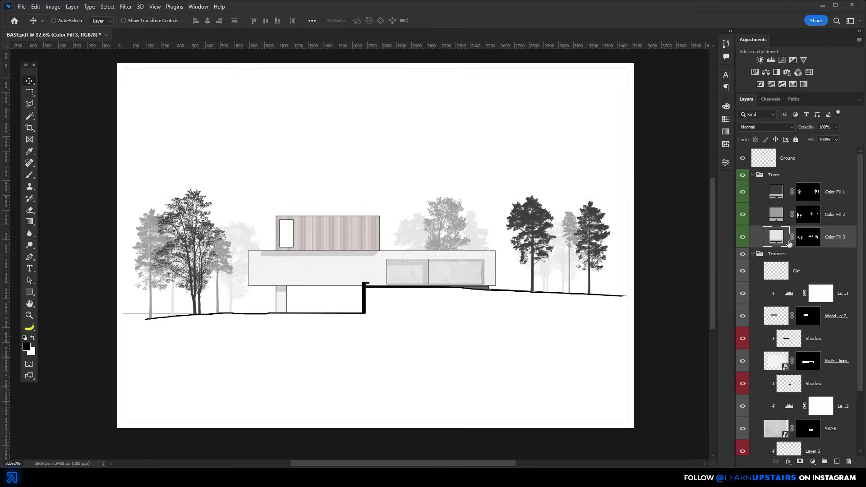
double_click(755, 238)
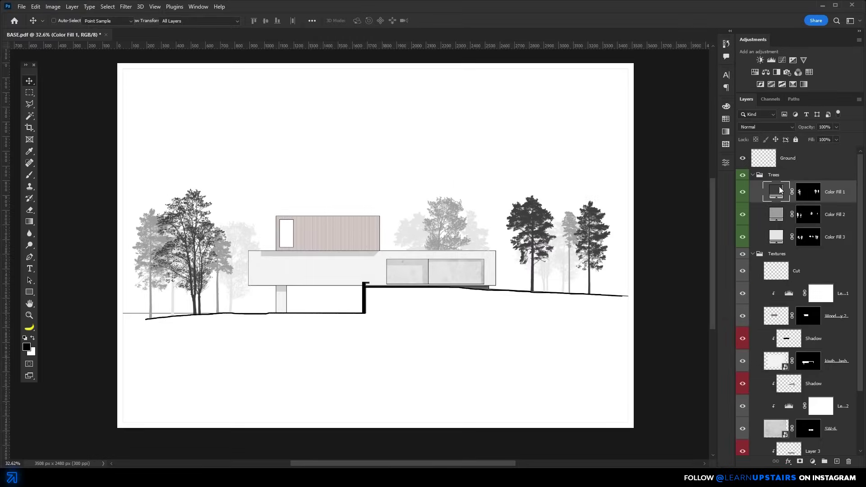
- Place the Basic Paper image and clip it to the Trees group
key("Return")
key("v")
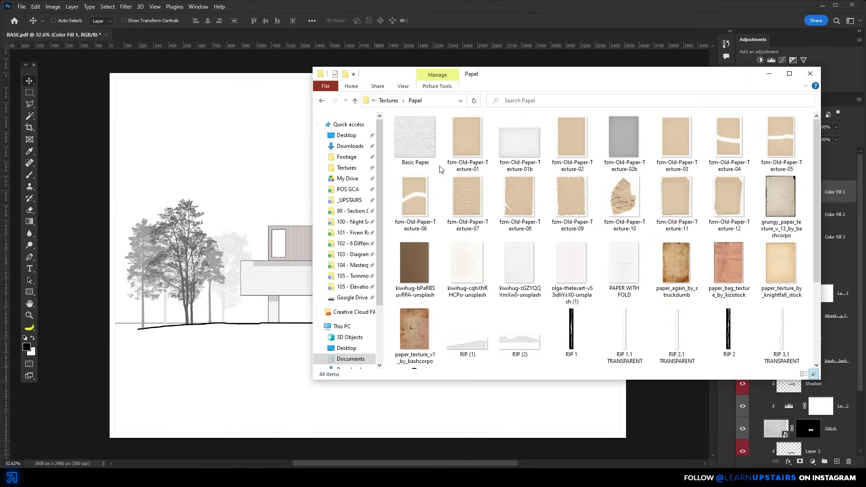
left_click_drag(412, 133, 281, 216)
key("Return")
mouse_move(794, 194)
left_mouse_down()
mouse_move(797, 169)
mouse_move(768, 189)
left_mouse_up()
key("ctrl+alt+g")
- Stretch the paper texture across the trees and set its blend mode to Soft Light
mouse_move(476, 233)
left_mouse_down()
mouse_move(406, 216)
mouse_move(404, 233)
left_mouse_up()
key("ctrl+t")
left_click_drag(482, 70, 542, 166)
key("Return")
left_click(766, 126)
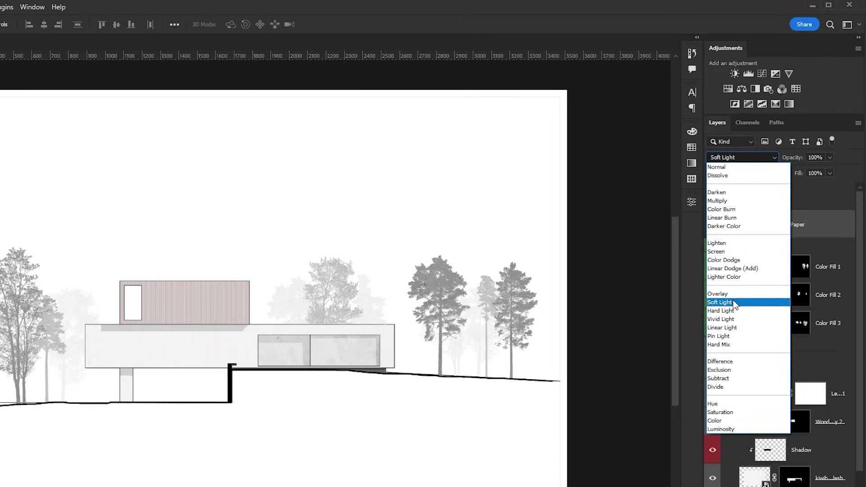
left_click(735, 304)
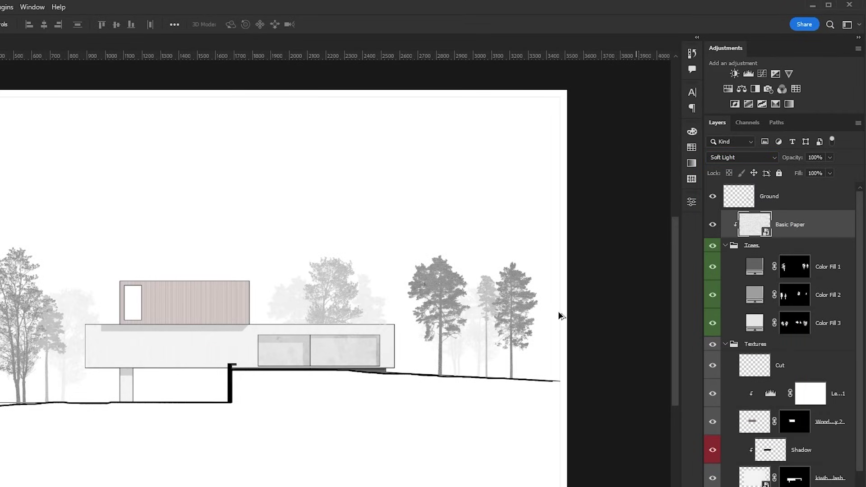
scroll(561, 316, "up", 3)
scroll(354, 267, "up", 3)
left_click_drag(502, 306, 337, 263)
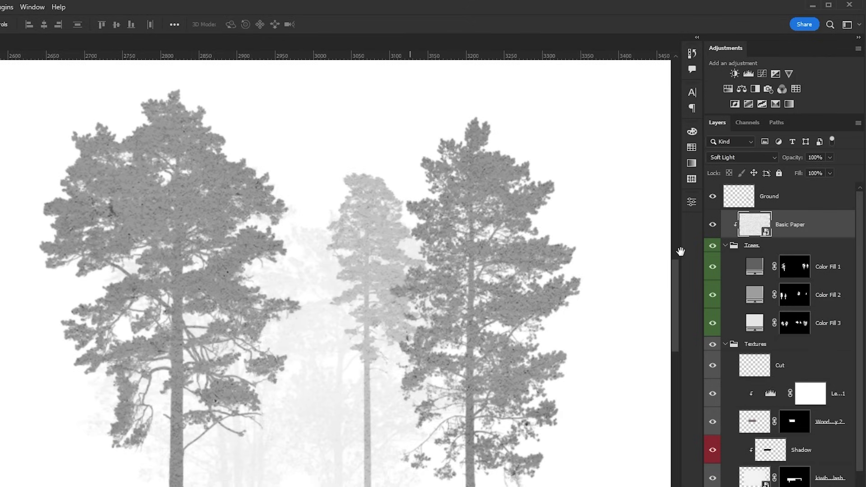
- Compare the trees with the paper texture hidden and shown, then add an empty layer above BASE
left_click(713, 224)
left_click(714, 225)
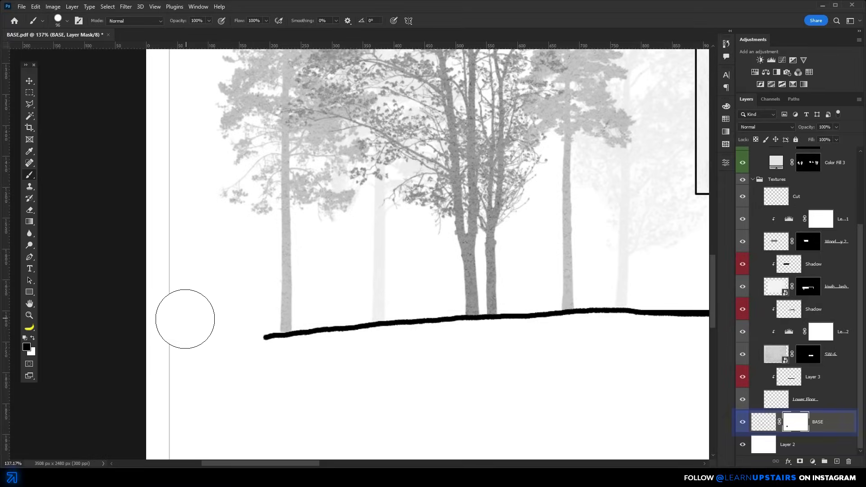
scroll(191, 314, "down", 5)
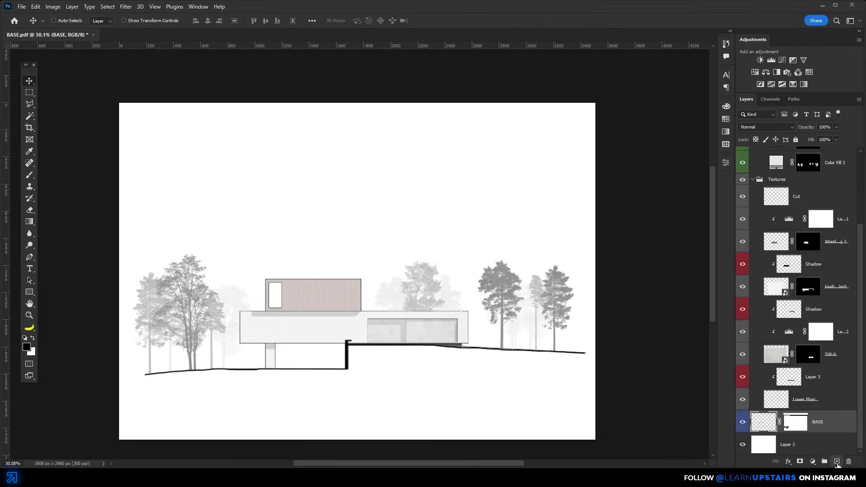
key("ctrl+shift+alt+n")
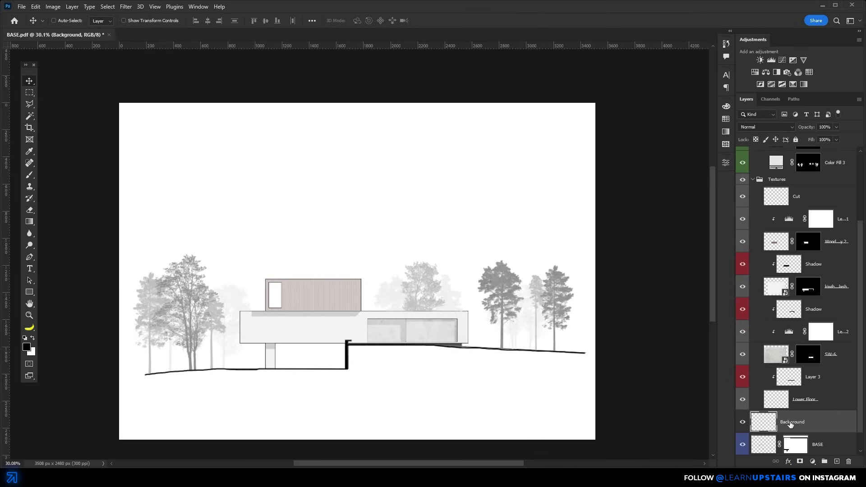
- Place a paper photo over the drawing, rasterize it, and fully desaturate it with Hue/Saturation
key("alt+Tab")
left_click_drag(584, 266, 332, 271)
mouse_move(510, 259)
left_mouse_down()
mouse_move(392, 149)
mouse_move(522, 170)
left_mouse_up()
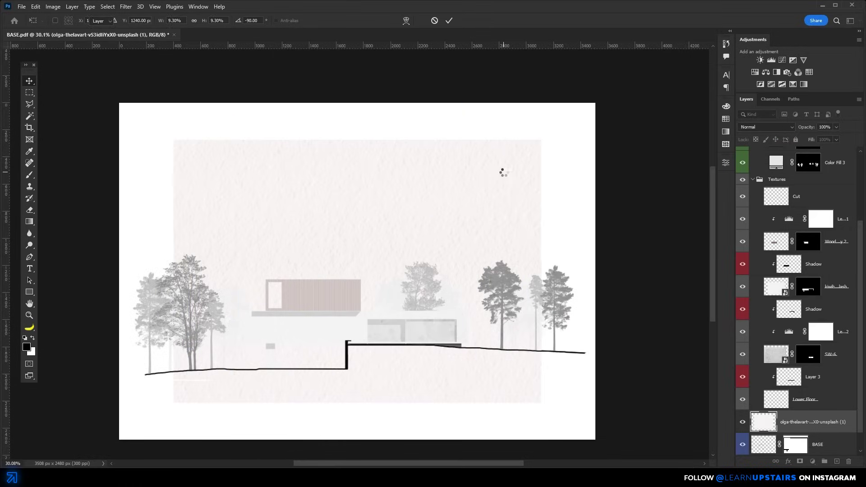
key("Return")
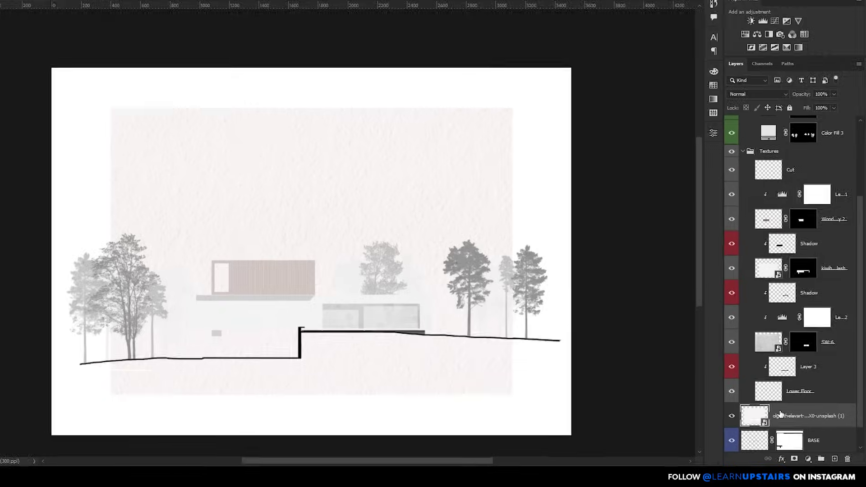
right_click(782, 418)
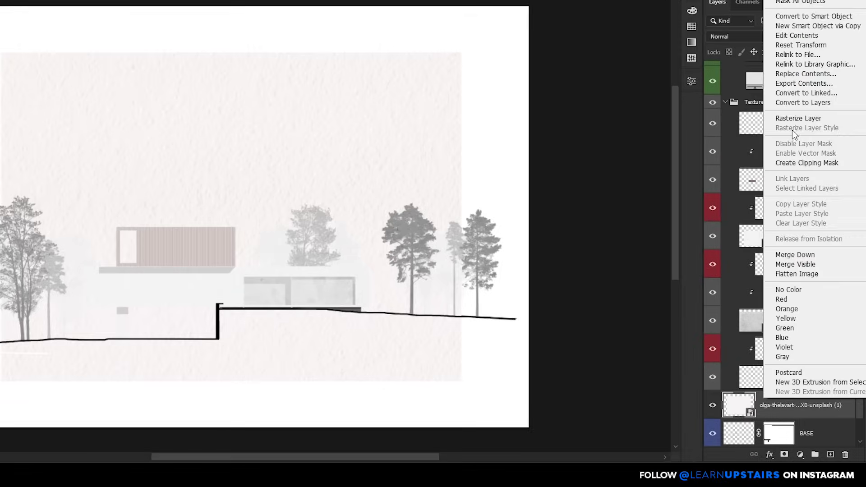
left_click(801, 234)
key("ctrl+u")
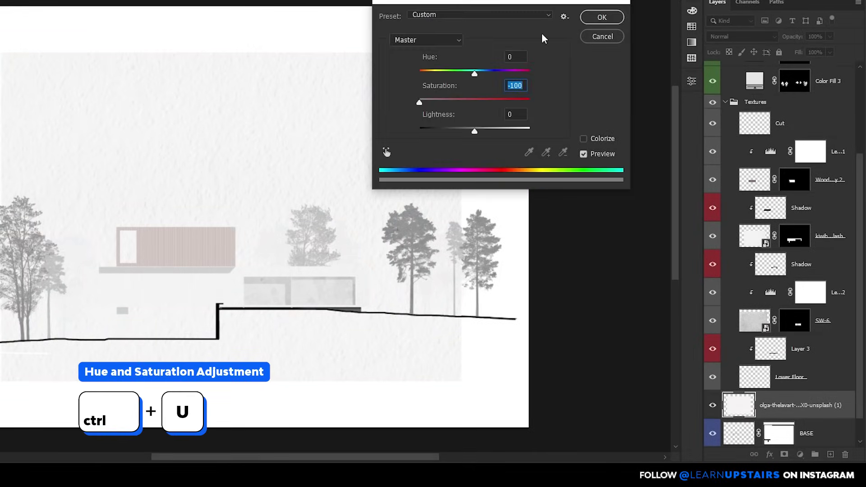
key("Return")
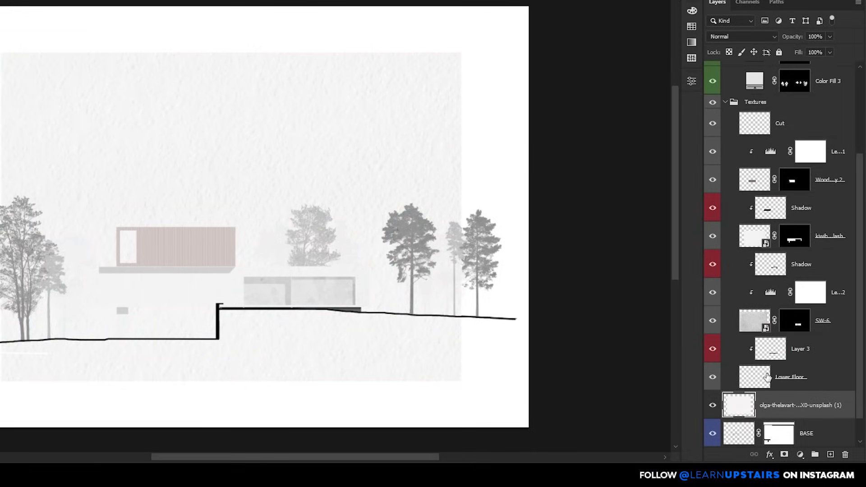
- Move the paper texture beneath BASE and mask it out below the ground line
scroll(772, 381, "down", 1)
left_click_drag(771, 383, 744, 415)
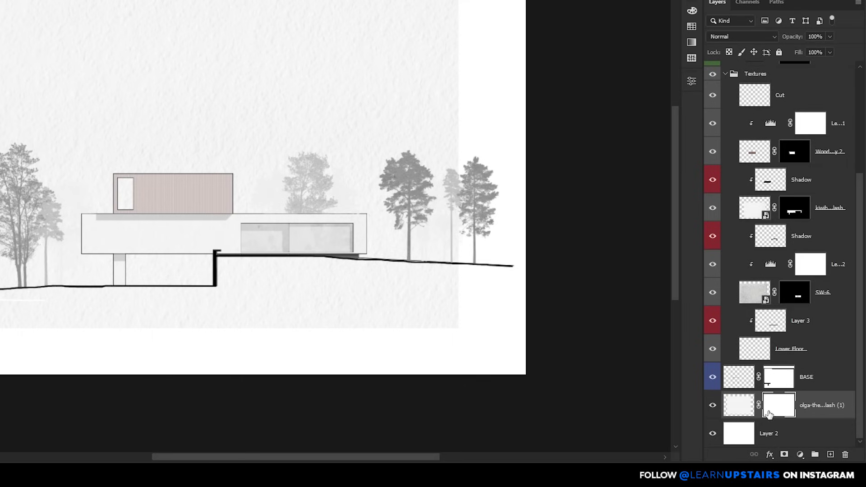
key("b")
mouse_move(7, 323)
left_mouse_down()
mouse_move(299, 315)
mouse_move(247, 311)
mouse_move(246, 258)
mouse_move(169, 293)
left_mouse_up()
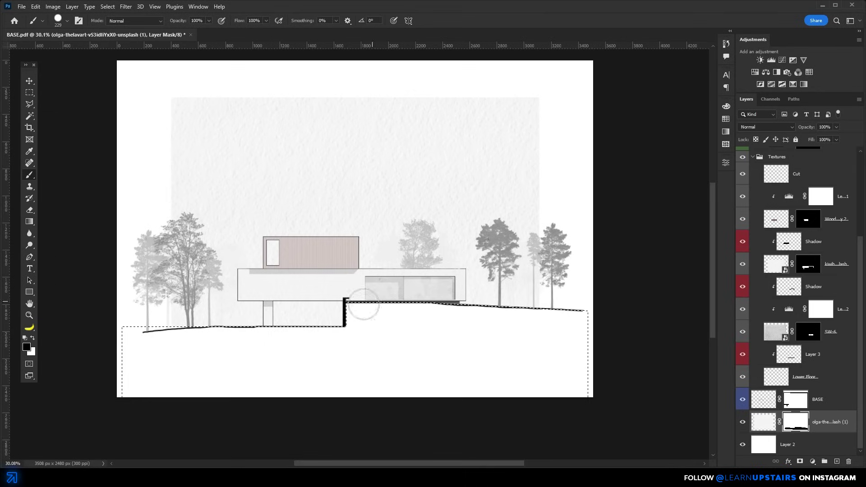
key("v")
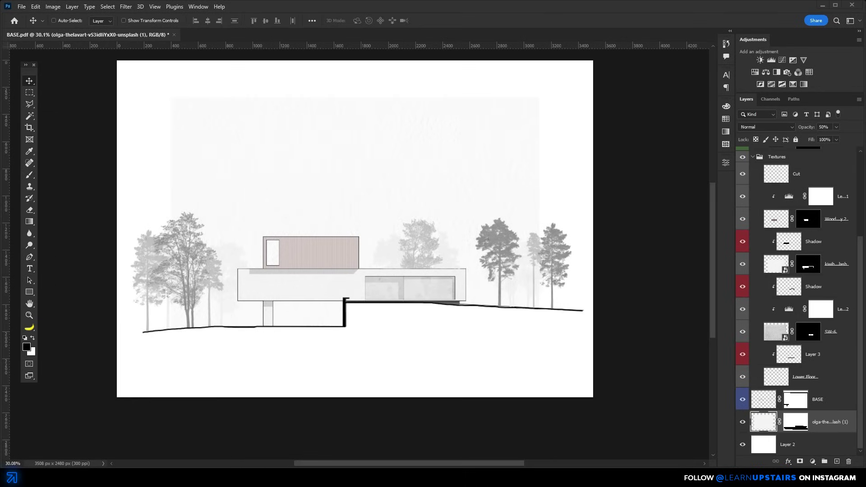
- With the Shadow layer selected, place the Concrete 1 texture and resize it to fit the beam
scroll(300, 318, "up", 5)
left_click(300, 318, "ctrl")
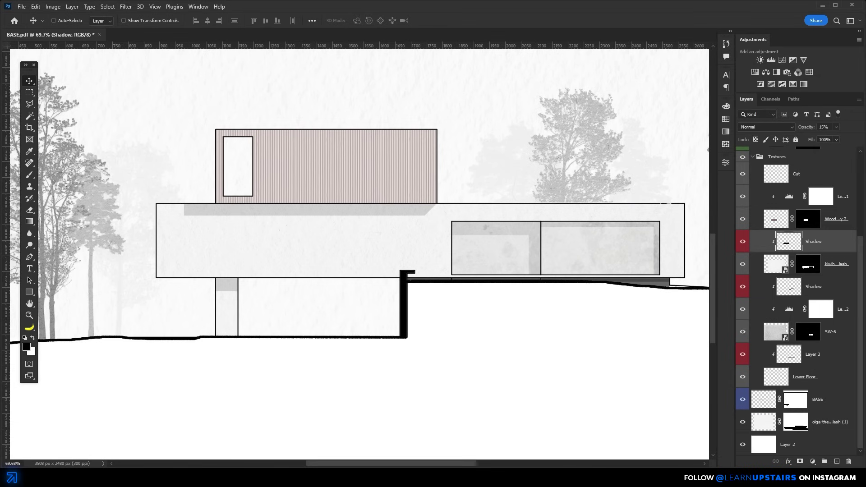
key("alt+Tab")
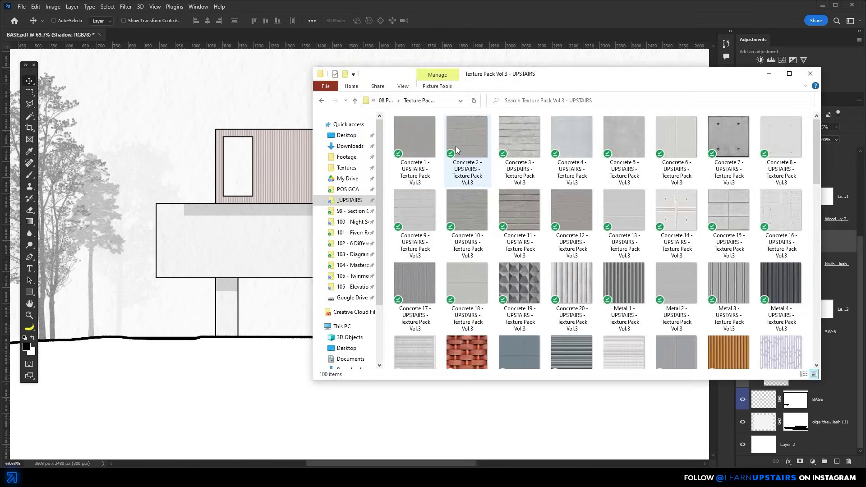
left_click_drag(426, 126, 244, 211)
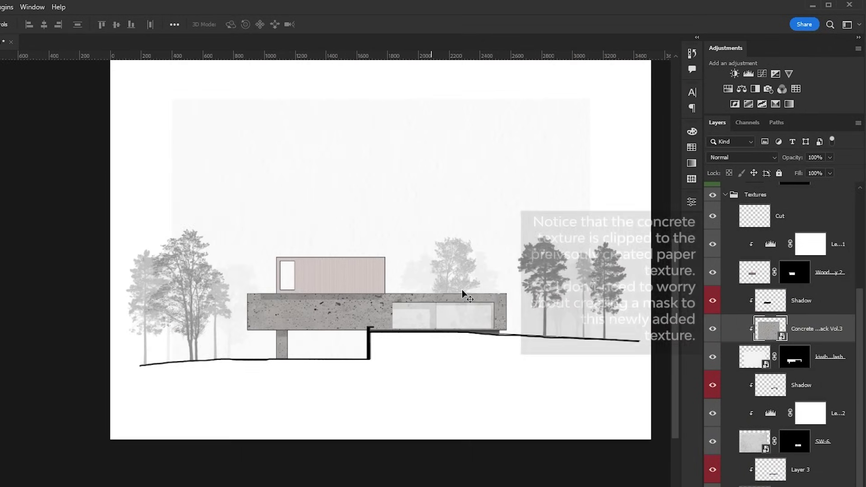
left_click_drag(463, 294, 393, 329)
key("ctrl+t")
left_click_drag(78, 179, 157, 354)
scroll(304, 377, "up", 3)
key("Return")
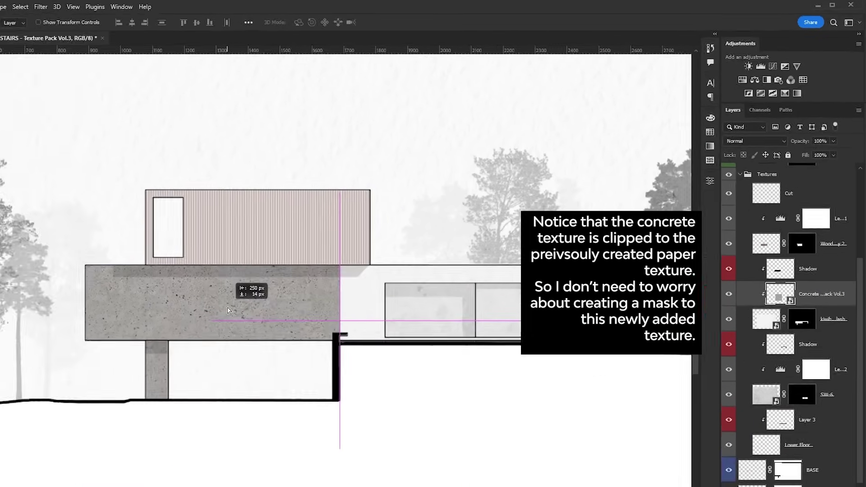
- Duplicate the concrete onto the beam's right part, set to Multiply at 40% opacity
left_click_drag(228, 310, 519, 311)
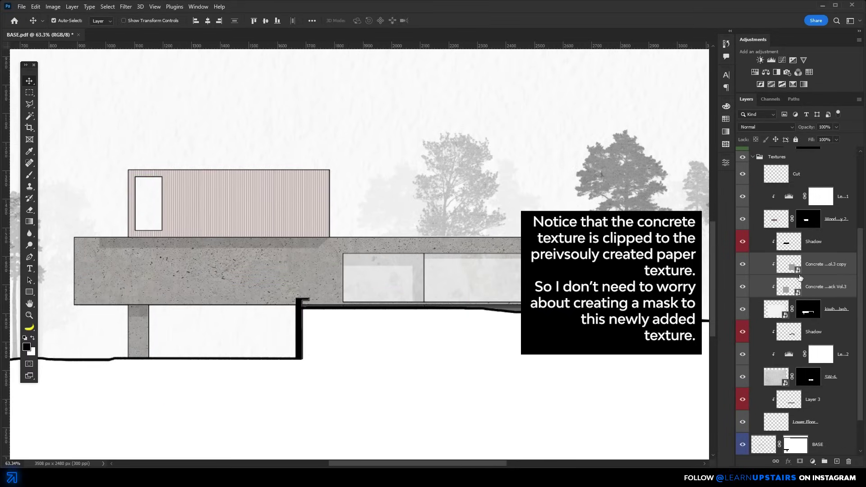
left_click(808, 266)
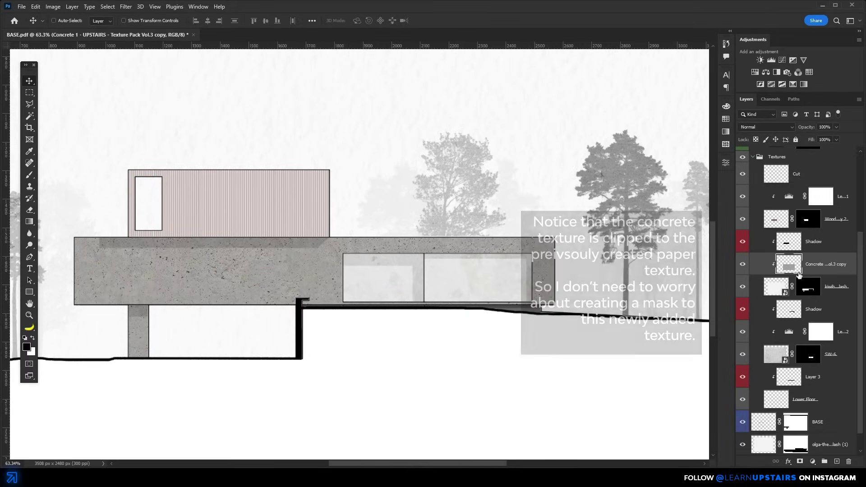
key("ctrl+0")
left_click(766, 127)
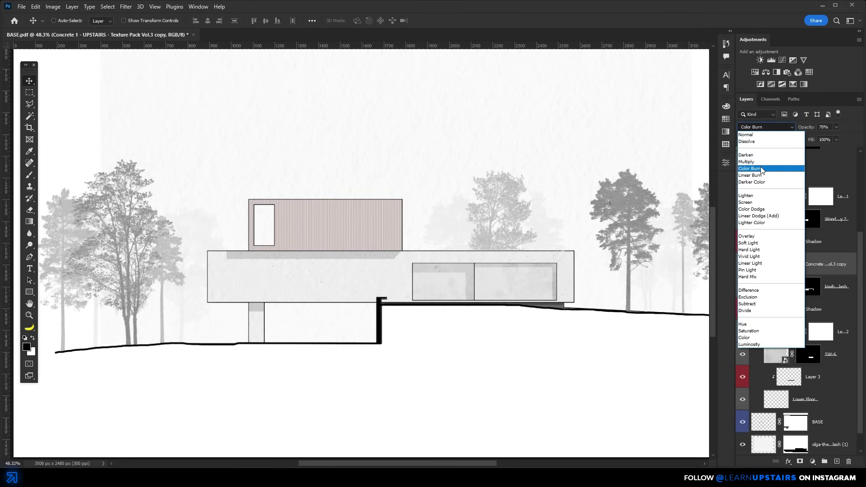
left_click(761, 163)
scroll(541, 255, "up", 2)
key("0")
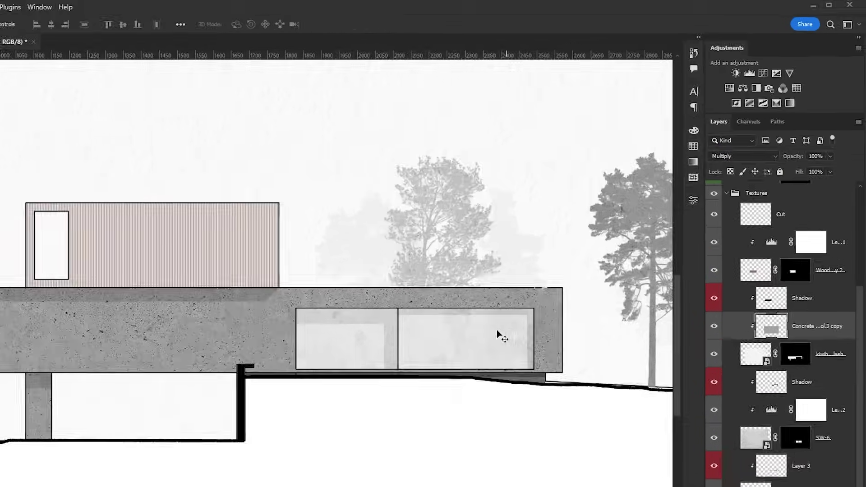
scroll(501, 336, "up", 1)
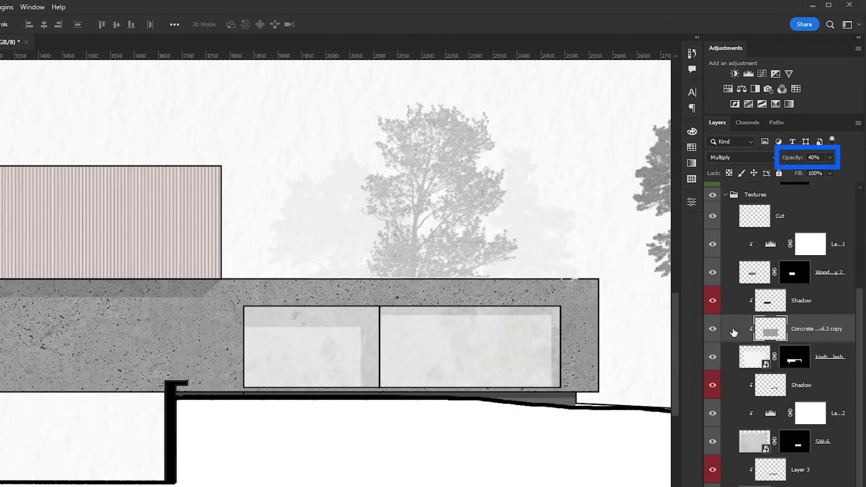
key("4")
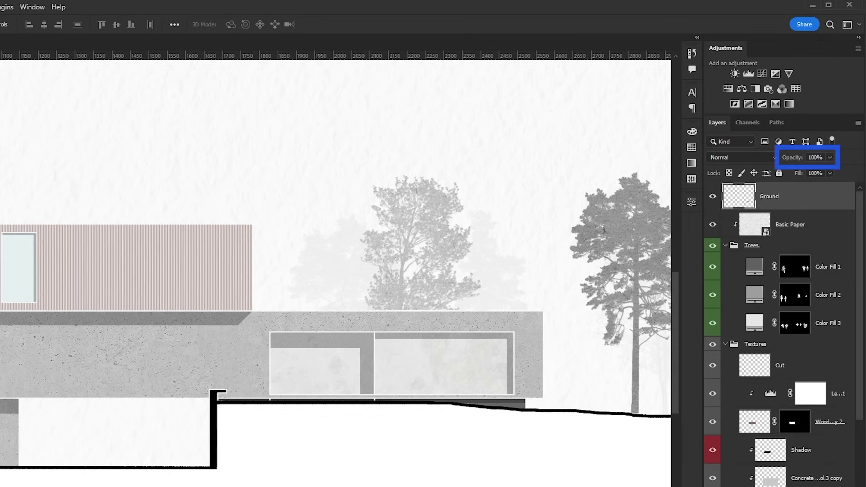
- Create a new layer inside a group named 'People'
key("ctrl+shift+alt+n")
key("ctrl+g")
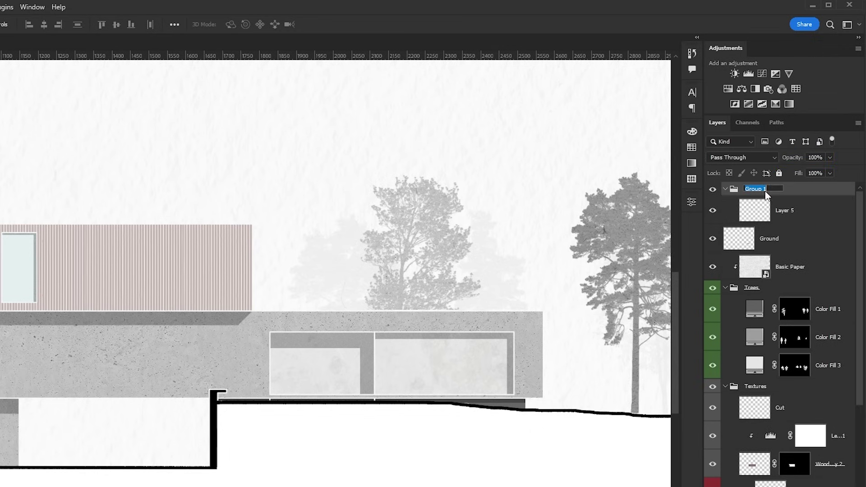
type("People")
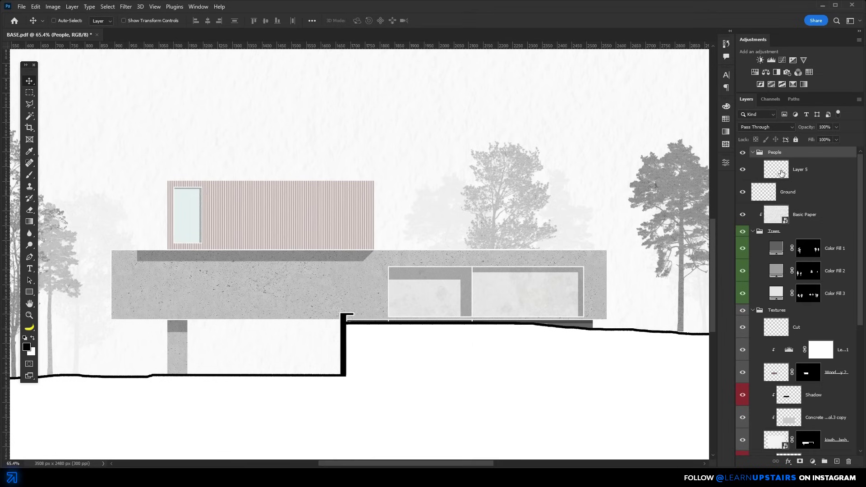
left_click(782, 173)
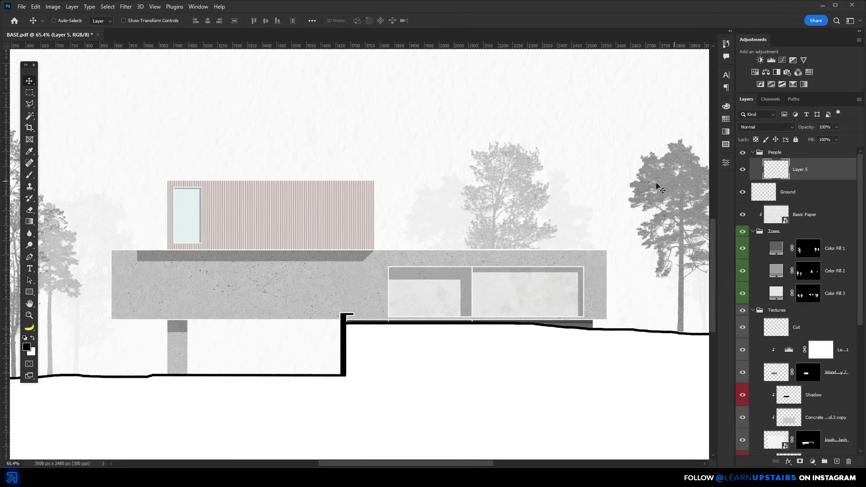
- Place the People 1 cutout on the upper terrace, scaled down to about 6%
key("alt+Tab")
left_click_drag(491, 156, 283, 207)
left_click_drag(415, 165, 374, 291)
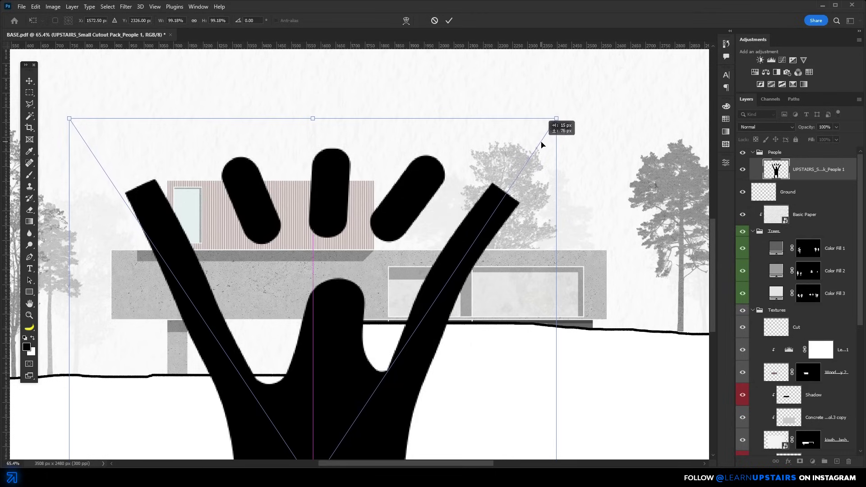
left_click_drag(552, 123, 366, 397)
left_click_drag(322, 395, 356, 241)
left_click_drag(408, 145, 383, 295)
key("Return")
key("ctrl+t")
left_click_drag(393, 260, 379, 282)
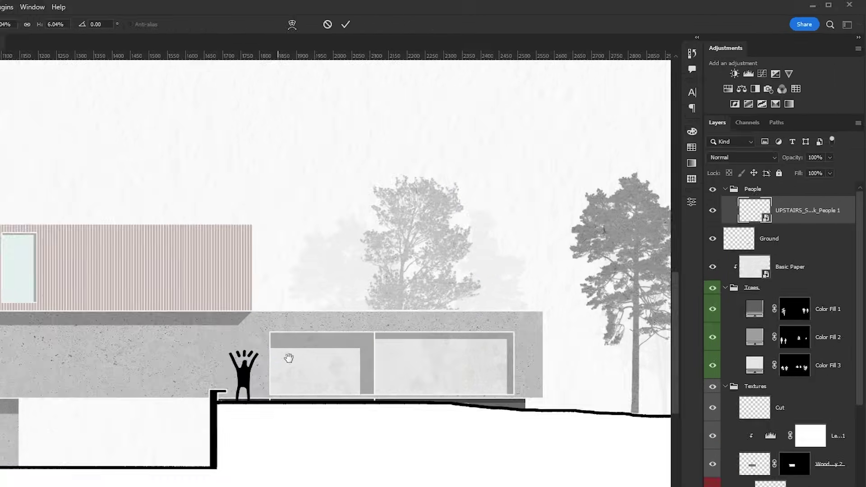
mouse_move(289, 358)
left_mouse_down()
mouse_move(313, 335)
mouse_move(284, 360)
left_mouse_up()
key("Return")
- Place the People 4 running figure under the building, shrunk and flipped horizontally
key("alt+Tab")
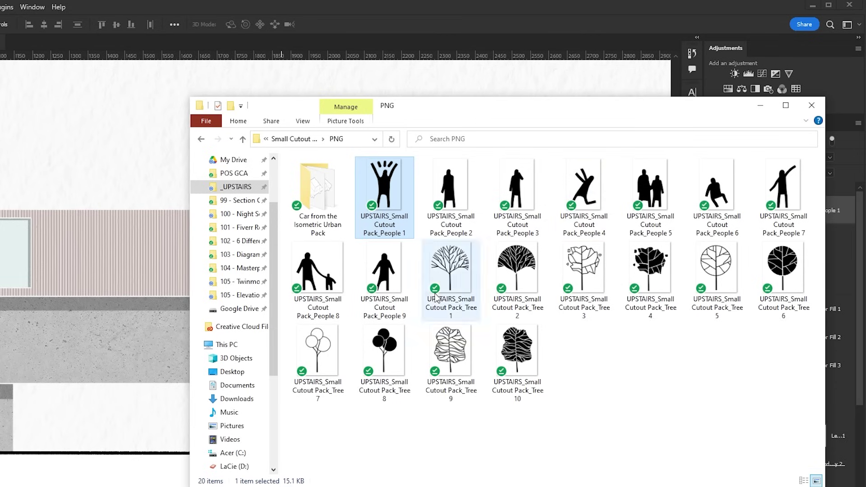
left_click_drag(586, 215, 136, 190)
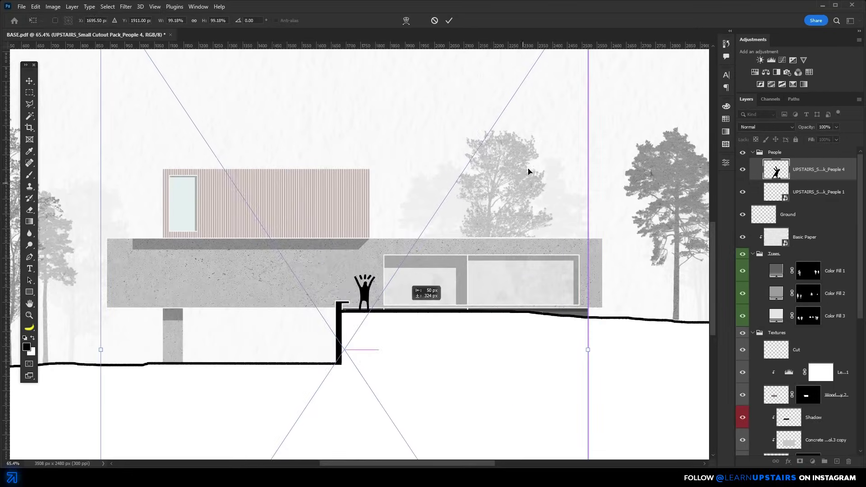
left_click_drag(562, 85, 383, 341)
left_click_drag(337, 425, 344, 279)
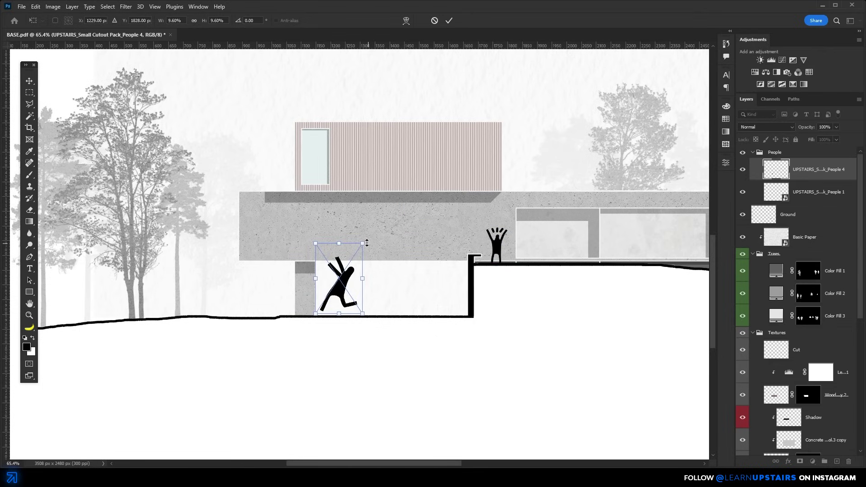
left_click_drag(366, 243, 225, 298)
right_click(349, 302)
left_click(389, 289)
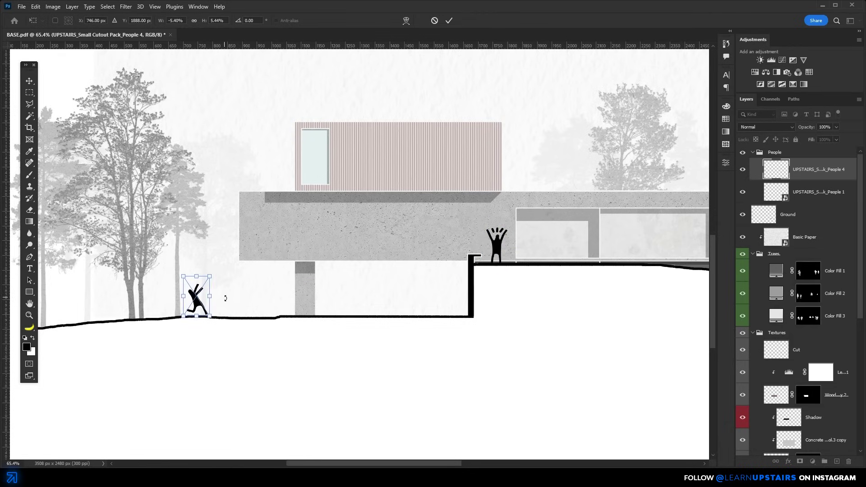
key("Return")
scroll(246, 277, "down", 5)
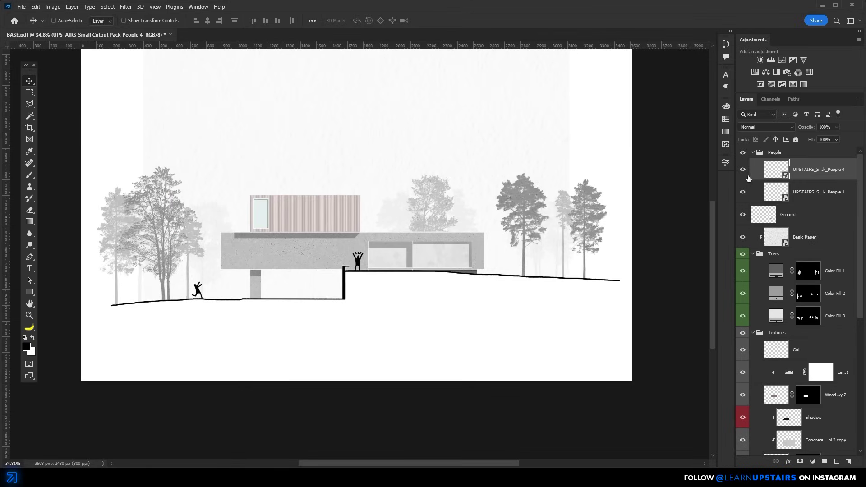
- Label the People group violet and clip a black Solid Color fill layer to it
right_click(745, 154)
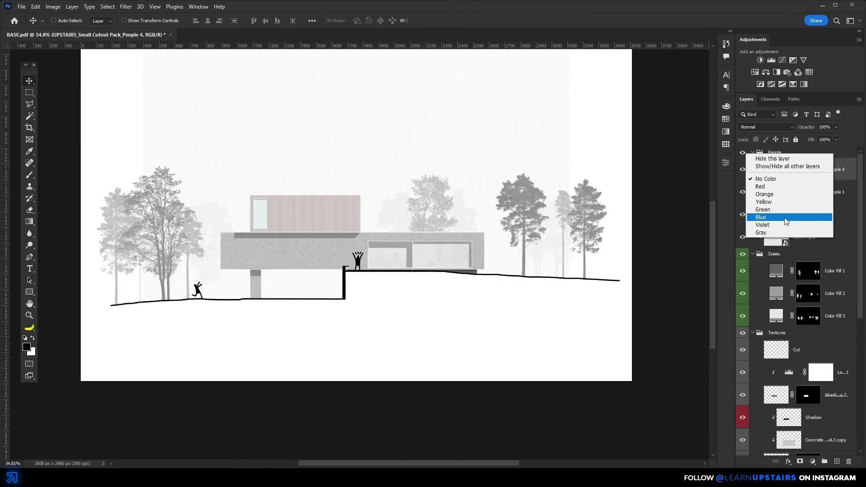
left_click(786, 225)
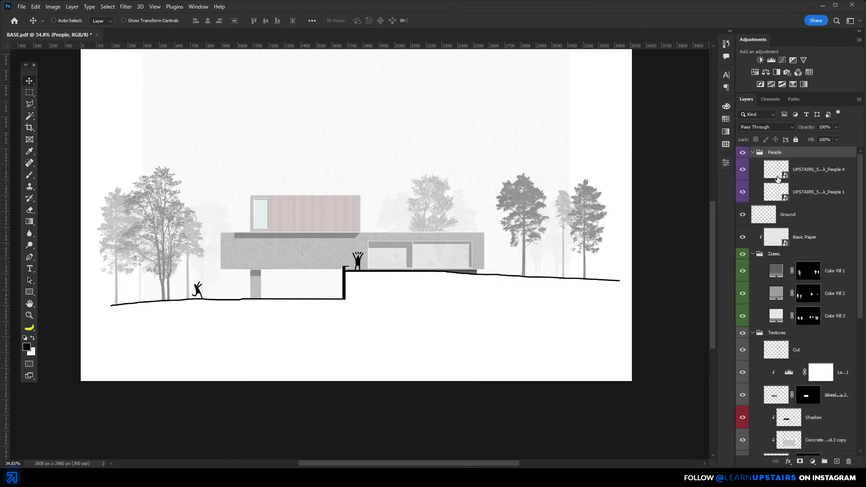
left_click(813, 462)
left_click(780, 301)
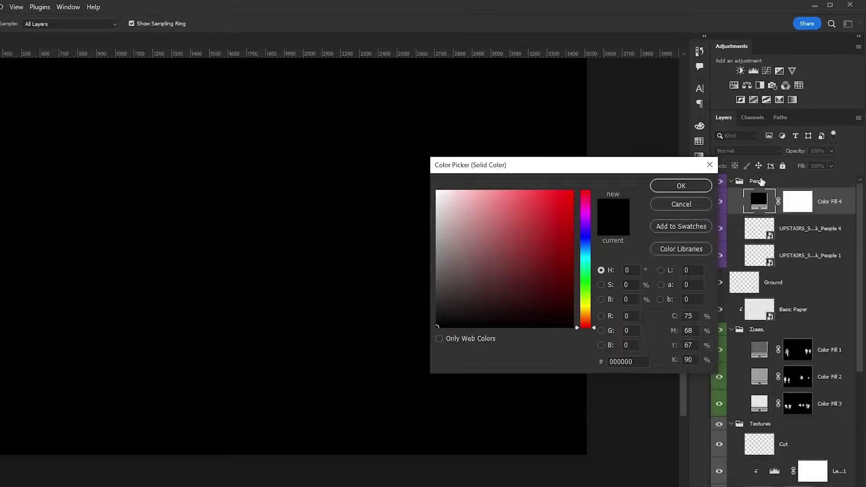
left_click(711, 157)
left_click_drag(776, 163, 742, 190)
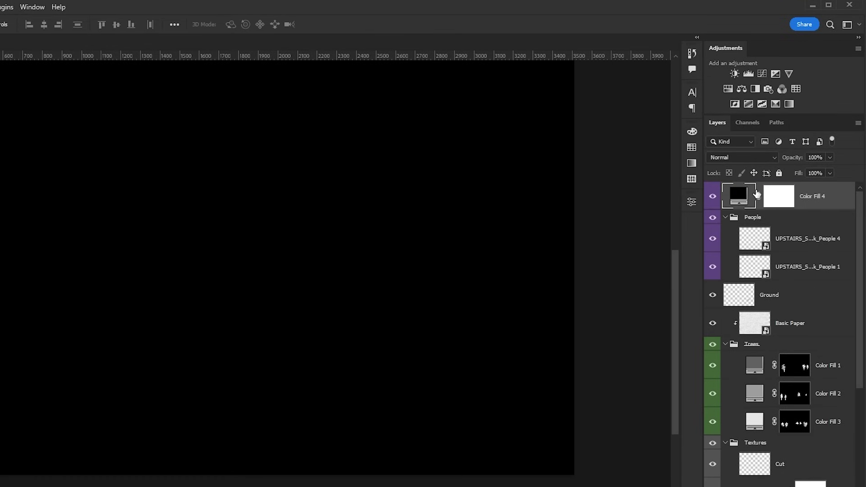
key("ctrl+alt+g")
- Try fill colours 301919 and coral ff7f52 for the figures, then return to black
double_click(755, 195)
type("301919")
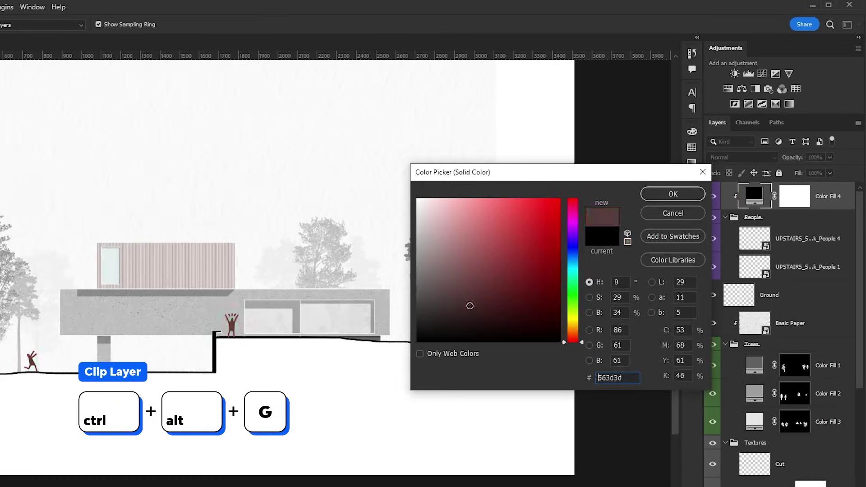
left_click(516, 214)
mouse_move(573, 325)
left_mouse_down()
mouse_move(573, 266)
mouse_move(575, 342)
left_mouse_up()
left_click(515, 200)
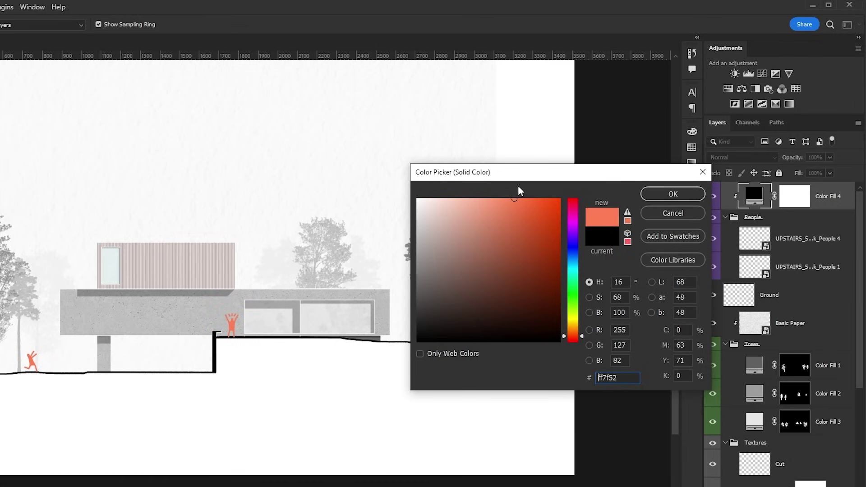
left_click(393, 170)
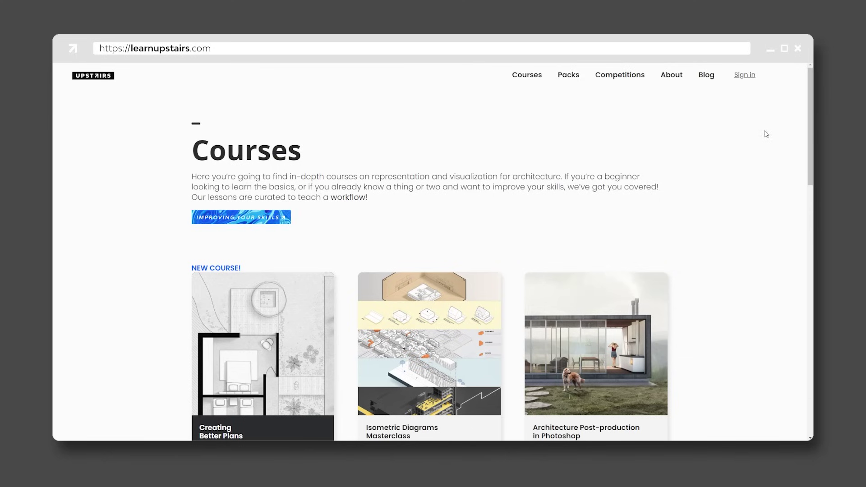
- Scroll the Courses page down to the three course cards and their prices
left_click_drag(810, 111, 811, 150)
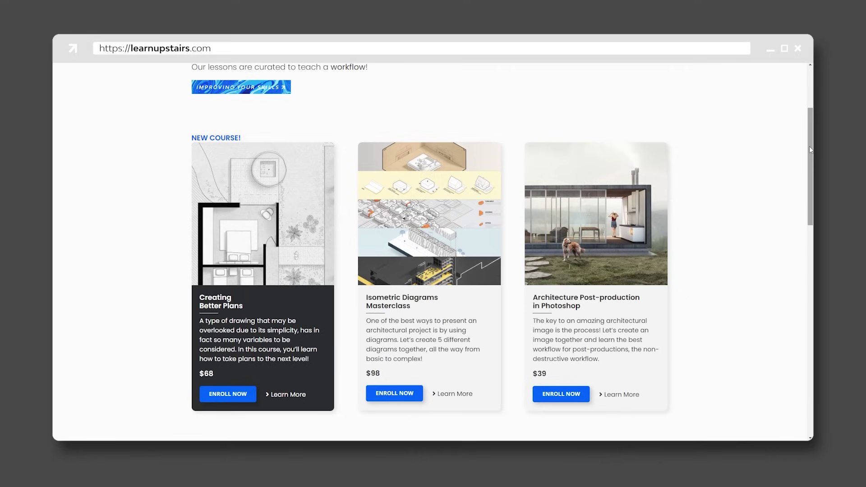